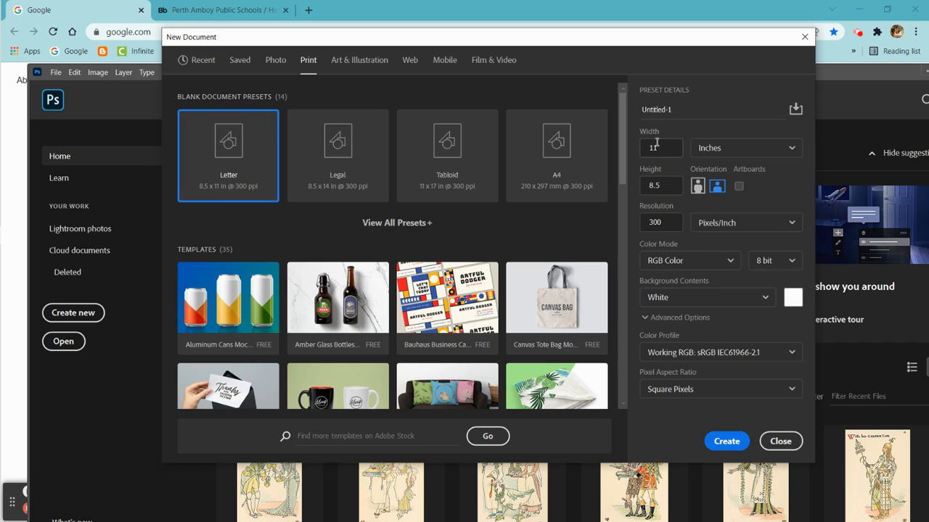
- Create the 11 × 8.5 inch landscape document at 300 pixels/inch and pick the side light eggs photo from Downloads for opening
{"action": "left_click", "coordinate": [726, 441]}
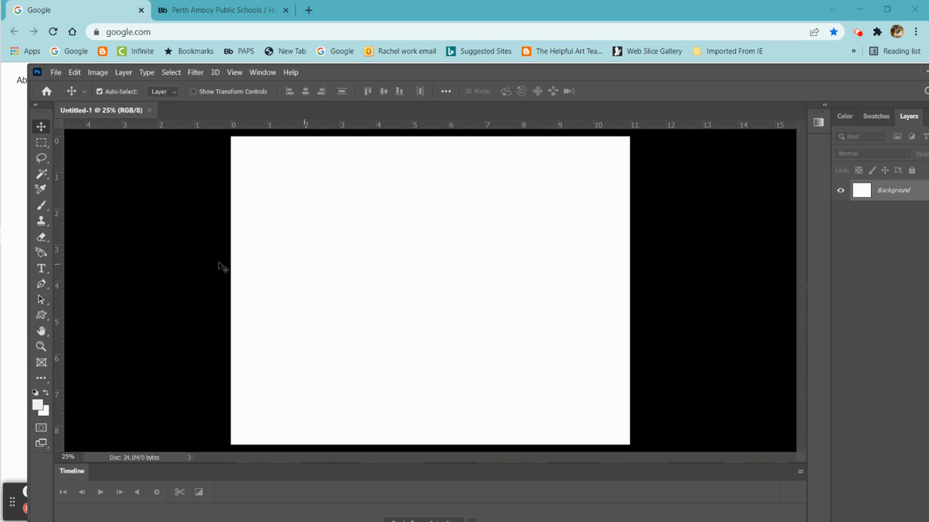
{"action": "left_click", "coordinate": [56, 72]}
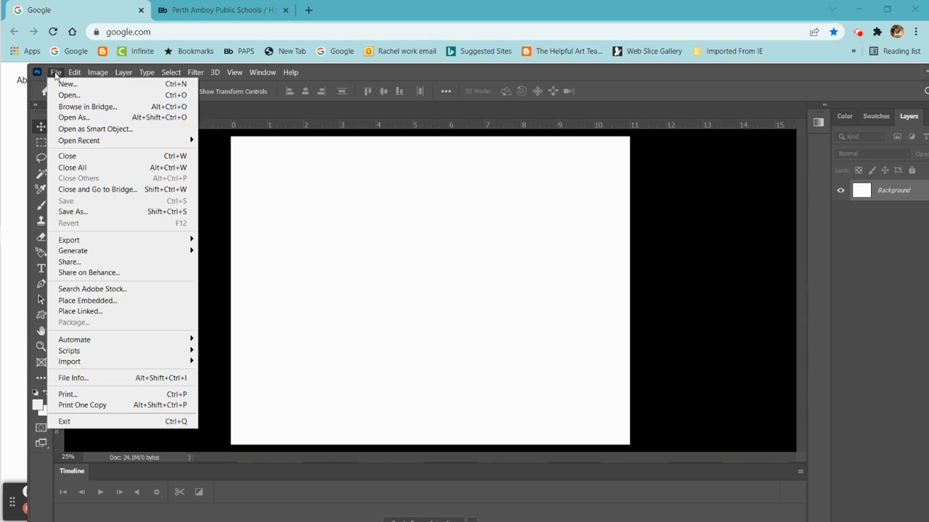
{"action": "left_click", "coordinate": [67, 95]}
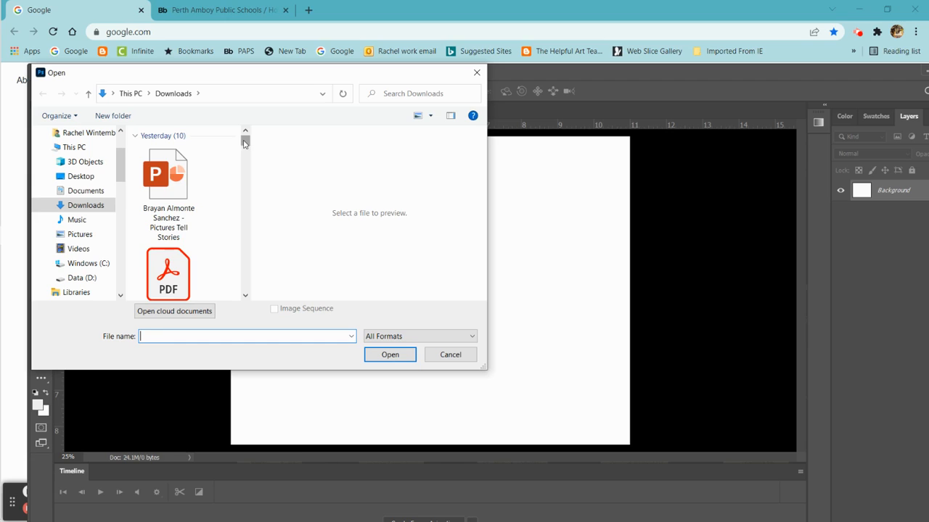
{"action": "mouse_move", "coordinate": [245, 142]}
{"action": "left_mouse_down"}
{"action": "mouse_move", "coordinate": [250, 222]}
{"action": "mouse_move", "coordinate": [246, 138]}
{"action": "left_mouse_up"}
{"action": "scroll", "coordinate": [217, 182], "scroll_direction": "down", "scroll_amount": 5}
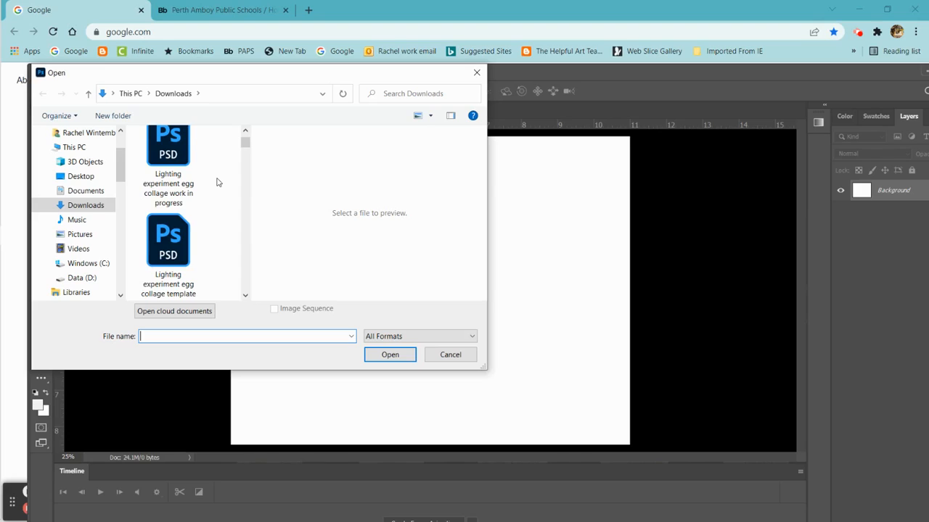
{"action": "scroll", "coordinate": [218, 182], "scroll_direction": "down", "scroll_amount": 1}
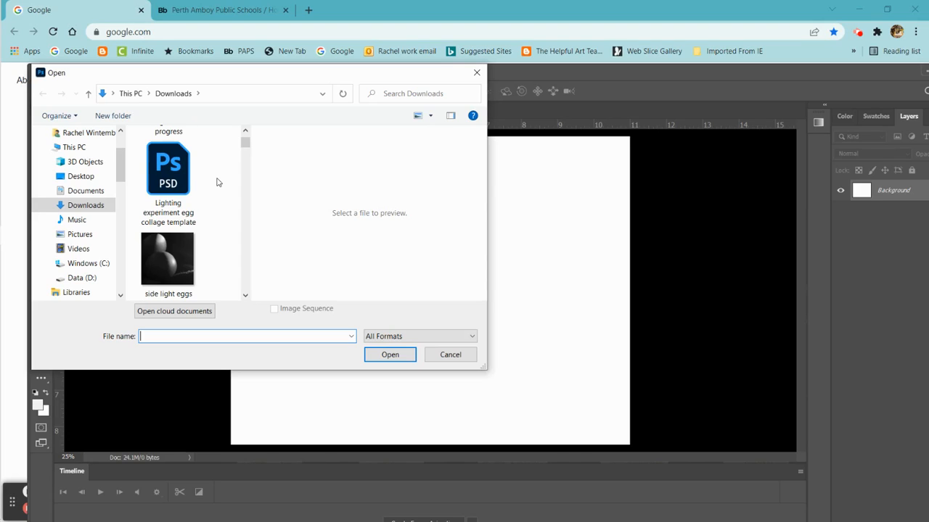
{"action": "left_click", "coordinate": [166, 263]}
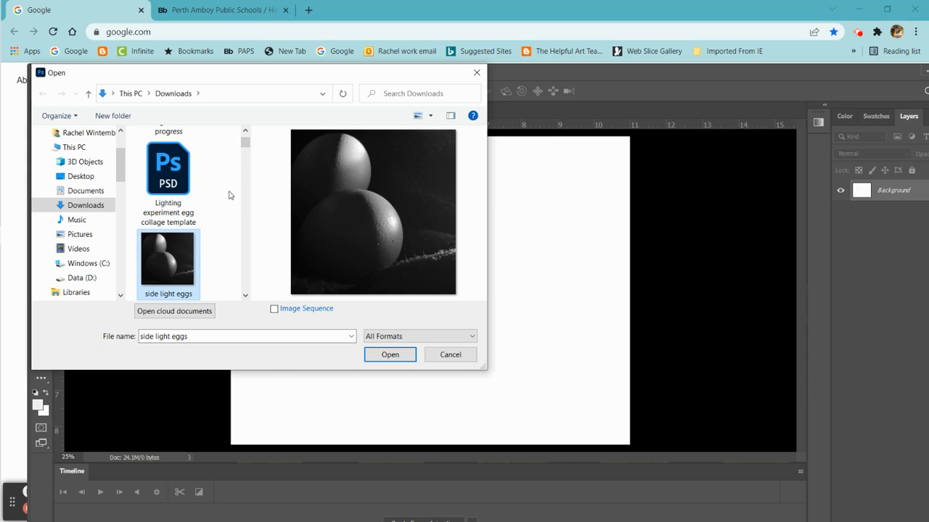
- Add front light eggs, hard lighting, overhead lighting and back light to the file selection and open all the photos together
{"action": "scroll", "coordinate": [230, 196], "scroll_direction": "down", "scroll_amount": 1}
{"action": "scroll", "coordinate": [230, 196], "scroll_direction": "down", "scroll_amount": 1}
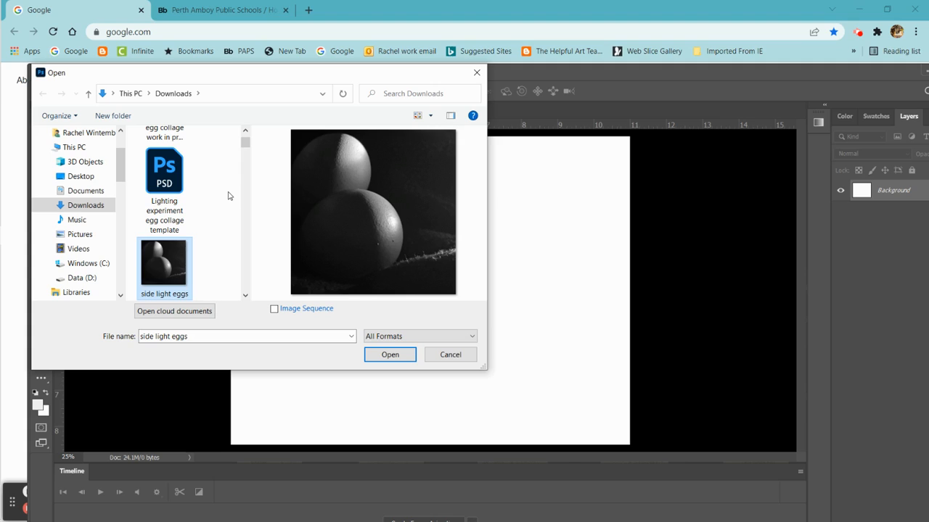
{"action": "scroll", "coordinate": [213, 239], "scroll_direction": "down", "scroll_amount": 1}
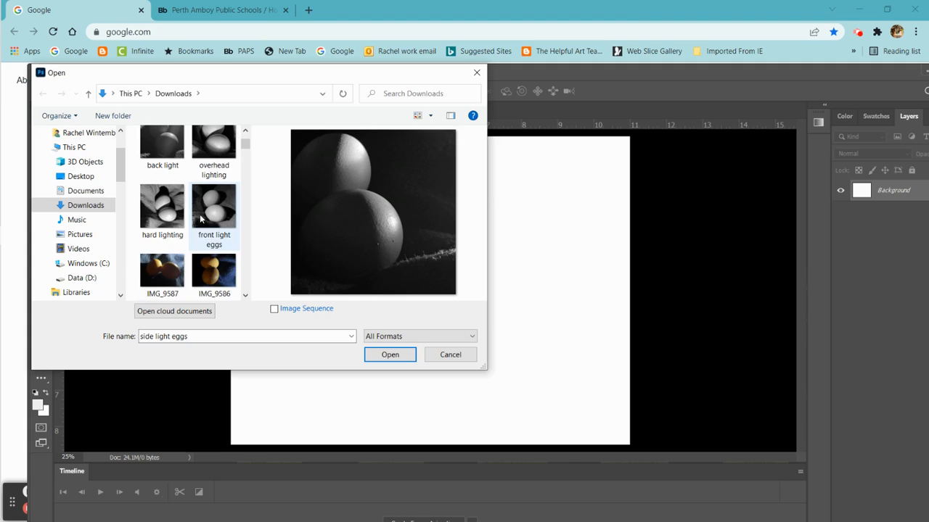
{"action": "left_click", "coordinate": [214, 215], "text": "ctrl"}
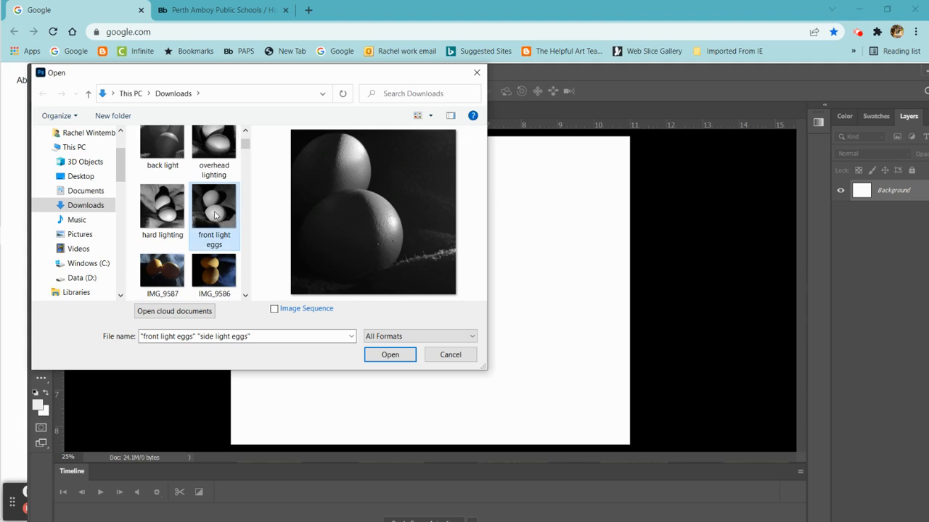
{"action": "left_click", "coordinate": [162, 218], "text": "ctrl"}
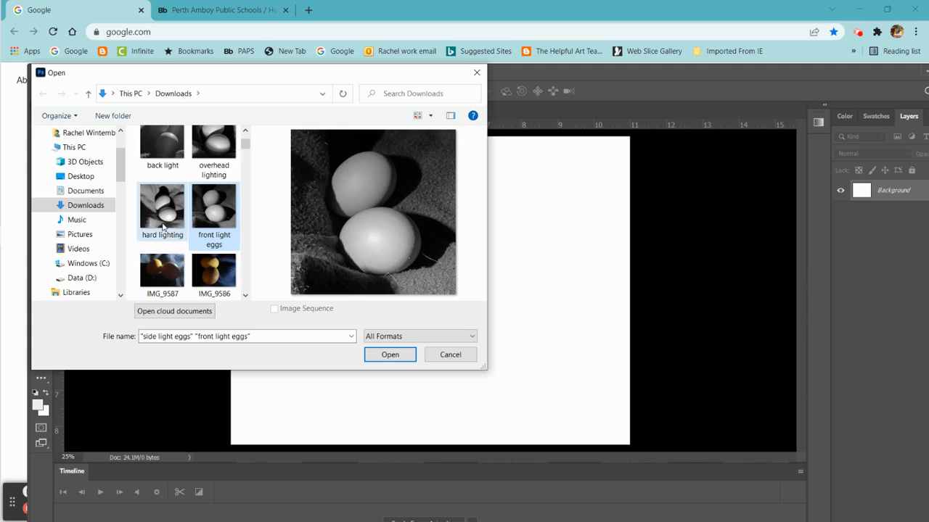
{"action": "scroll", "coordinate": [205, 155], "scroll_direction": "up", "scroll_amount": 1}
{"action": "left_click", "coordinate": [205, 155], "text": "ctrl"}
{"action": "left_click", "coordinate": [174, 171], "text": "ctrl"}
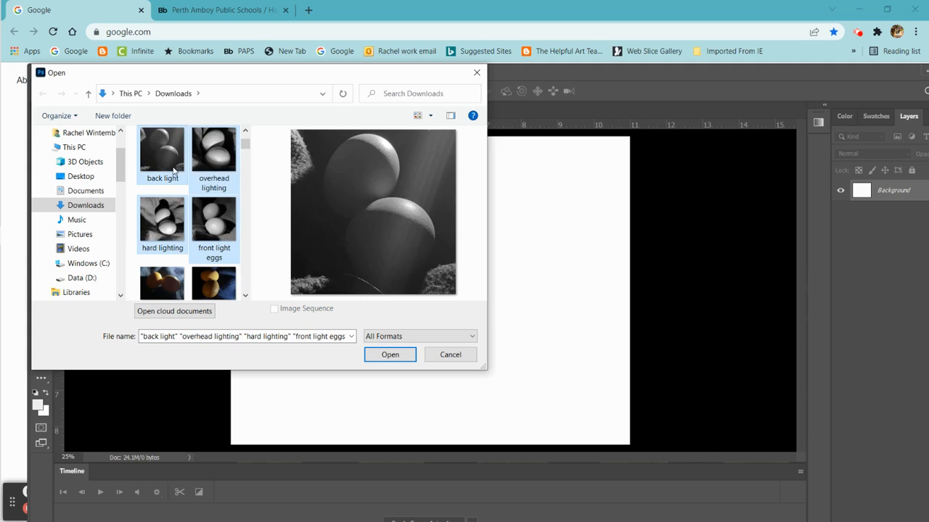
{"action": "left_click", "coordinate": [390, 355]}
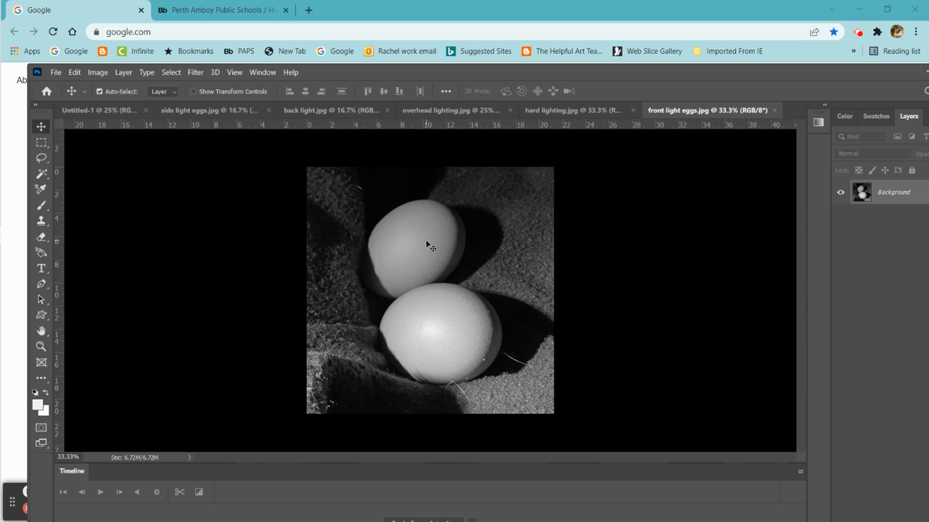
- Resize the front light eggs image to 3 × 3 inches at a resolution of 300 pixels/inch
{"action": "left_click", "coordinate": [101, 73]}
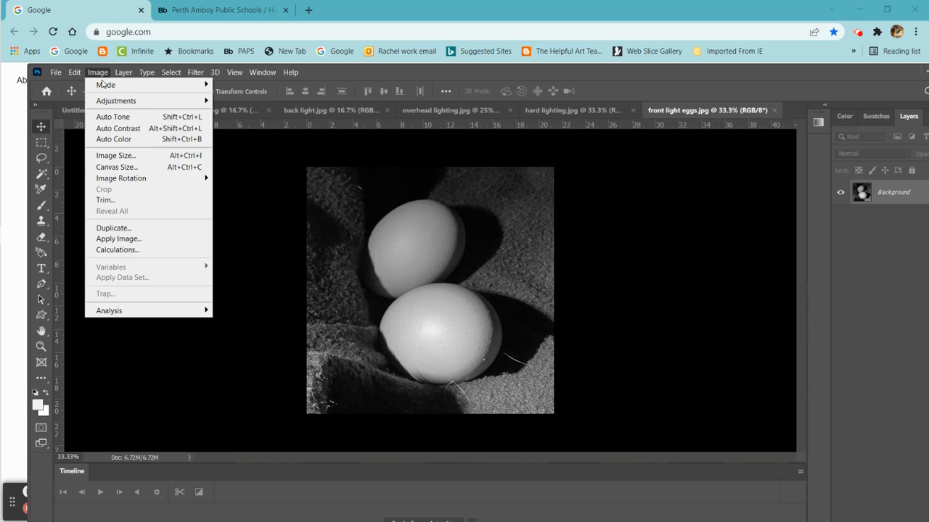
{"action": "left_click", "coordinate": [130, 157]}
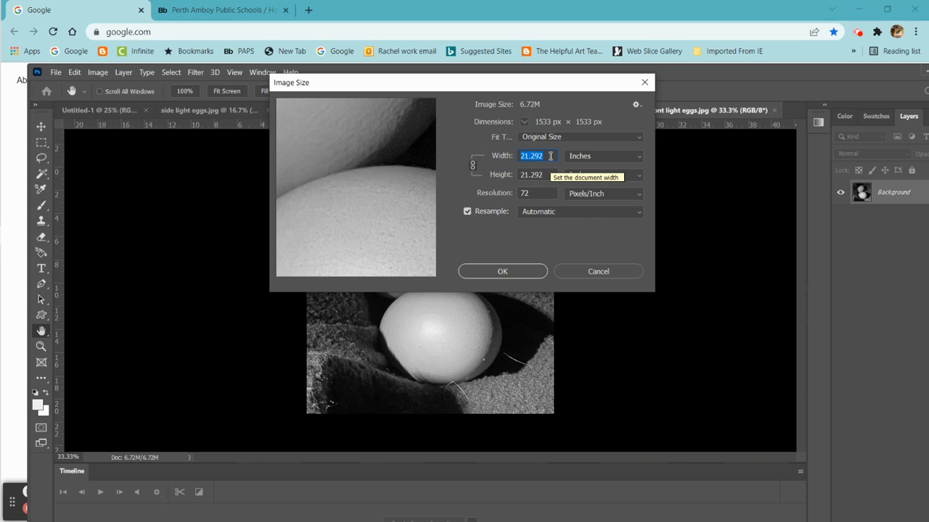
{"action": "type", "text": "3"}
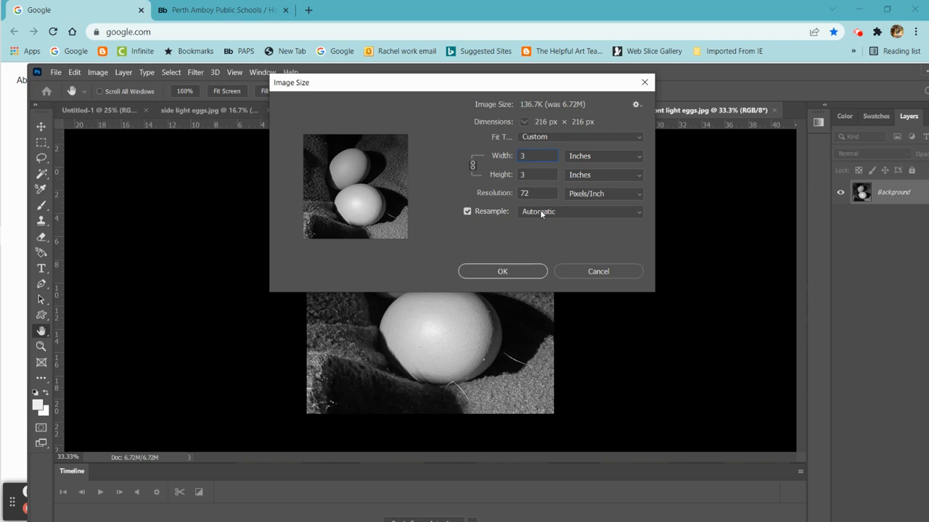
{"action": "left_click_drag", "start_coordinate": [535, 194], "coordinate": [517, 193]}
{"action": "type", "text": "300"}
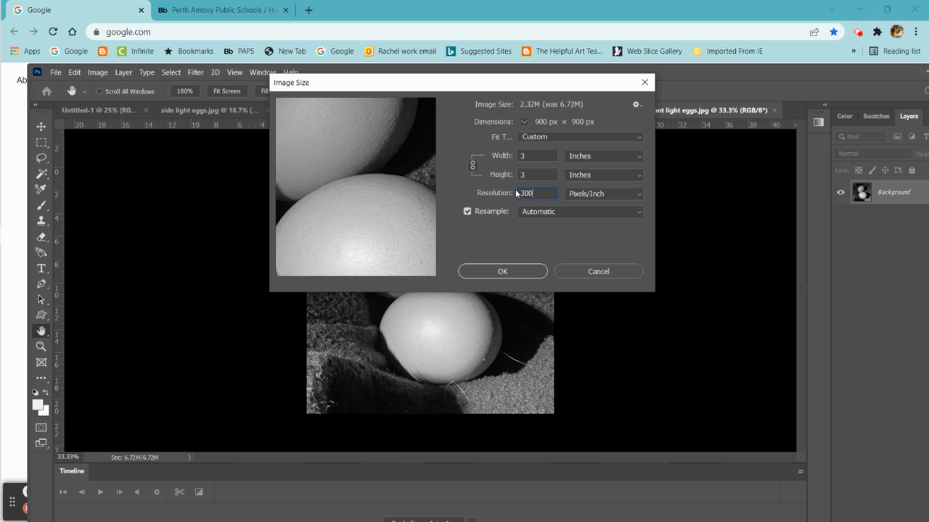
{"action": "left_click", "coordinate": [500, 273]}
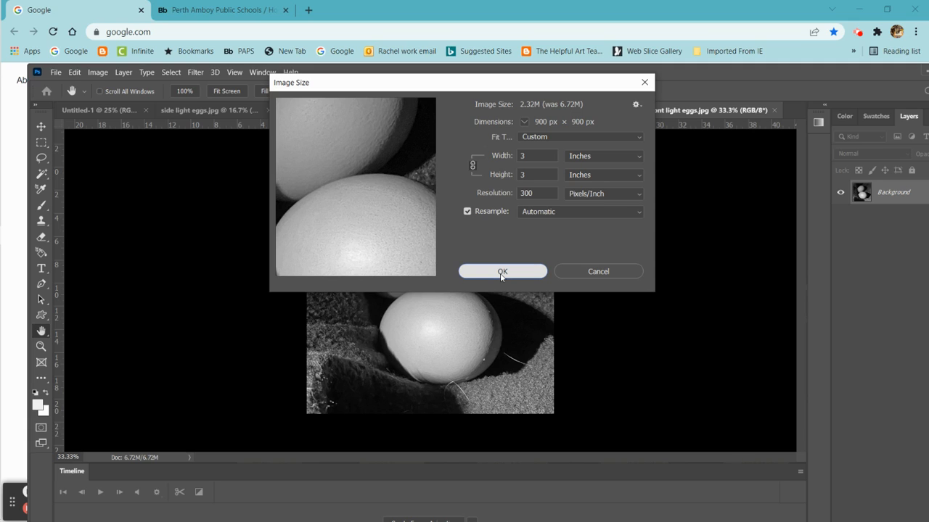
{"action": "left_click", "coordinate": [500, 274]}
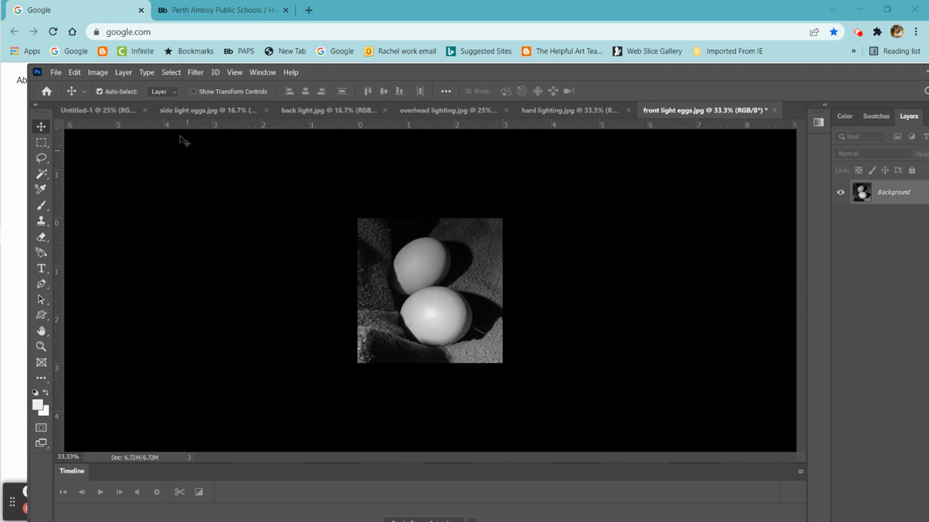
- Copy the entire front light eggs image and paste it into the blank Untitled-1 document
{"action": "left_click", "coordinate": [172, 72]}
{"action": "left_click", "coordinate": [170, 82]}
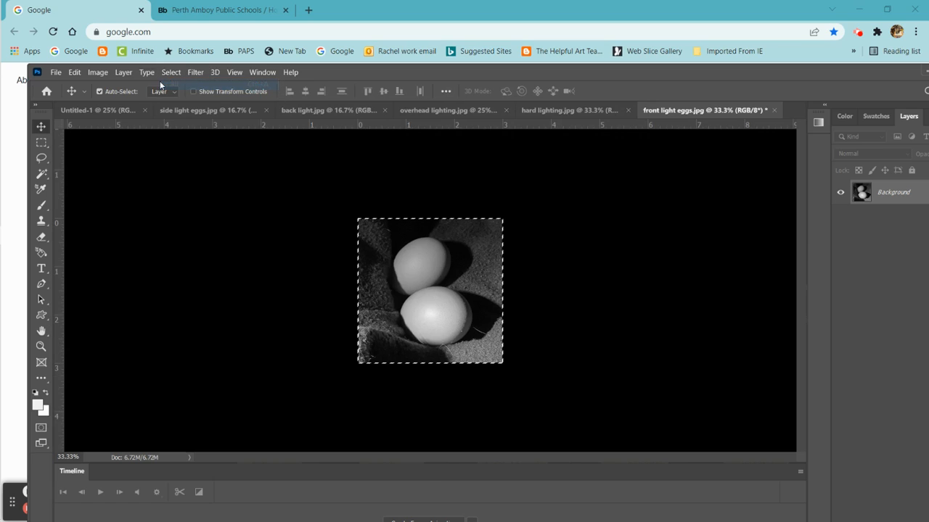
{"action": "left_click", "coordinate": [75, 73]}
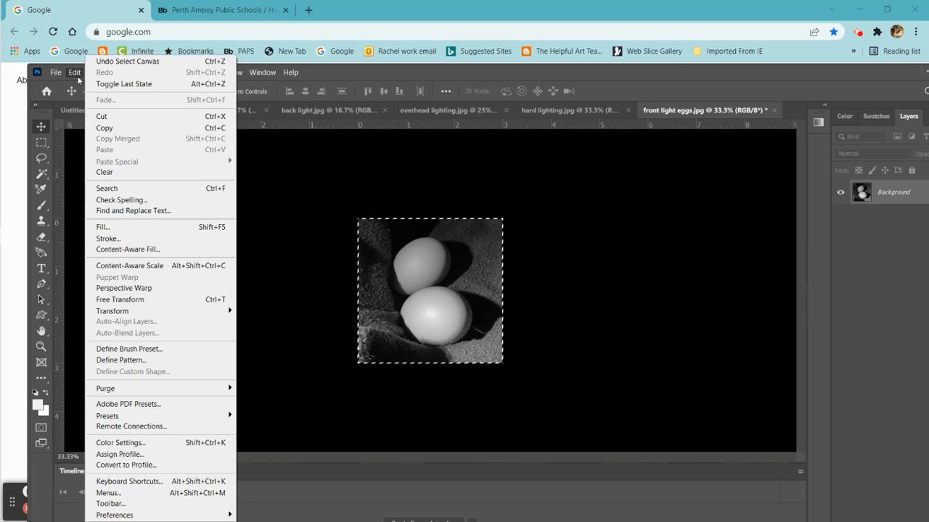
{"action": "left_click", "coordinate": [115, 125]}
{"action": "left_click", "coordinate": [109, 109]}
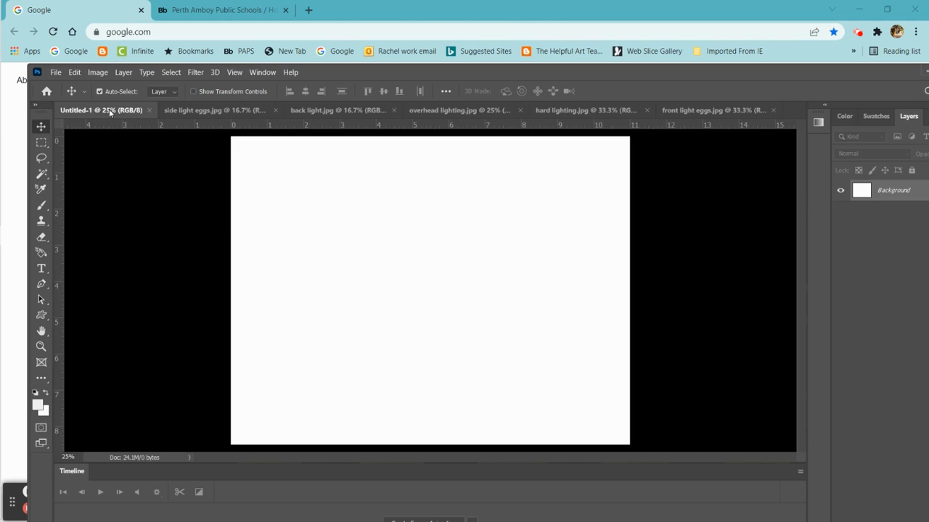
{"action": "left_click", "coordinate": [74, 72]}
{"action": "left_click", "coordinate": [105, 150]}
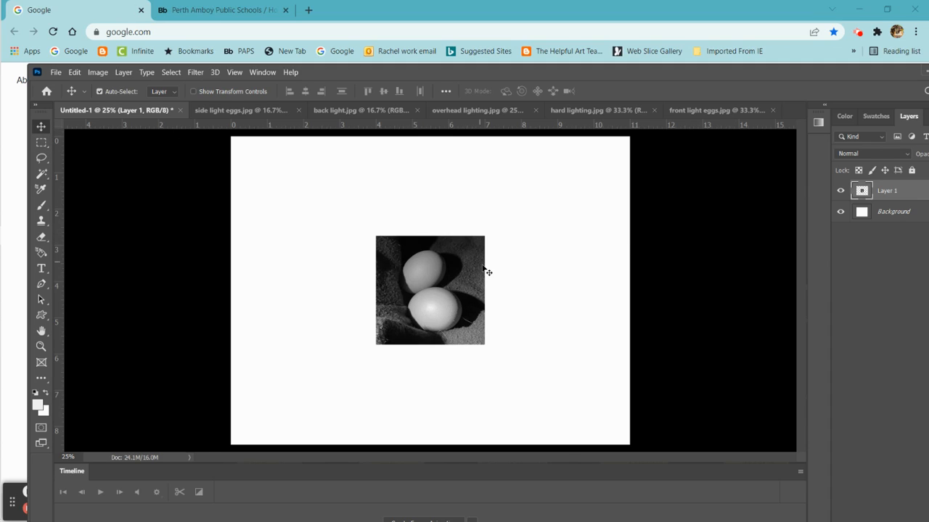
- Move the pasted egg photo near the page's upper-left corner and place guides along its bottom and right edges
{"action": "left_click_drag", "start_coordinate": [425, 272], "coordinate": [324, 208]}
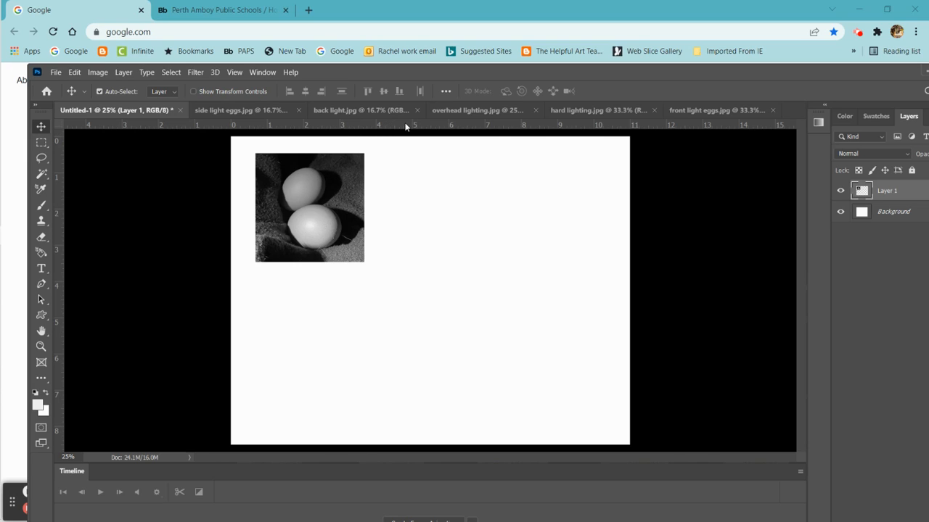
{"action": "left_click_drag", "start_coordinate": [405, 126], "coordinate": [406, 261]}
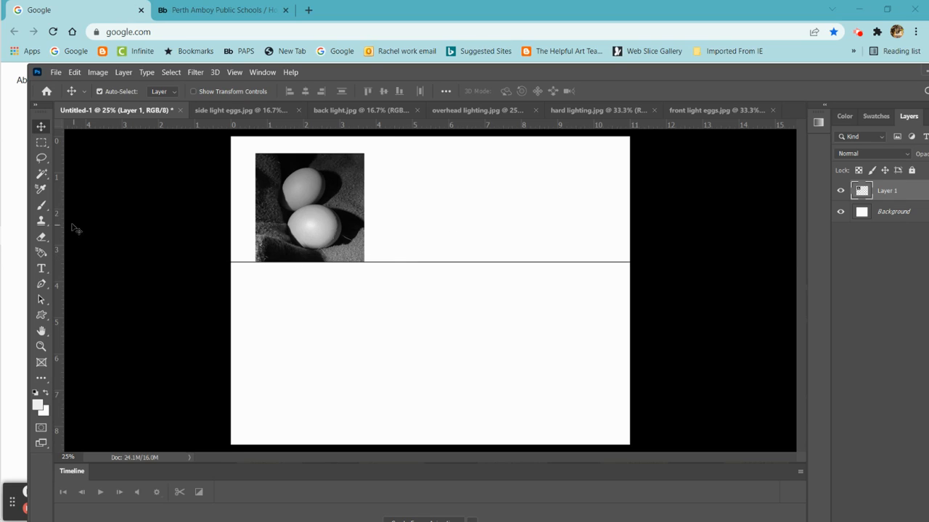
{"action": "left_click_drag", "start_coordinate": [60, 224], "coordinate": [363, 261]}
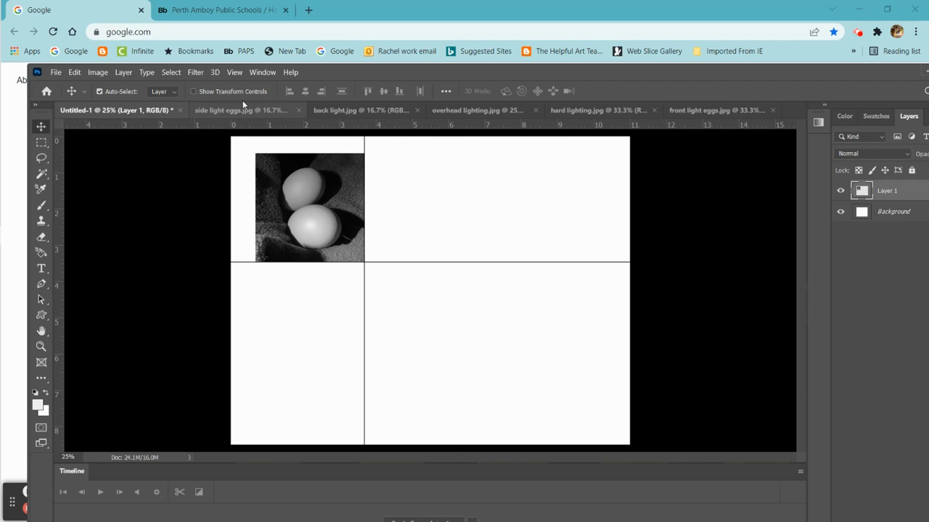
- Check that the rulers are enabled and set the ruler units to inches
{"action": "left_click", "coordinate": [237, 72]}
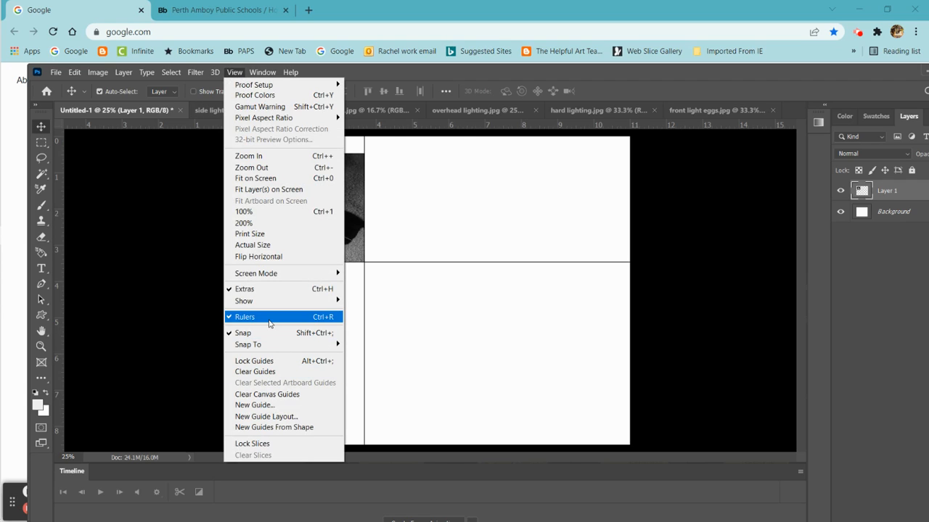
{"action": "left_click", "coordinate": [140, 279]}
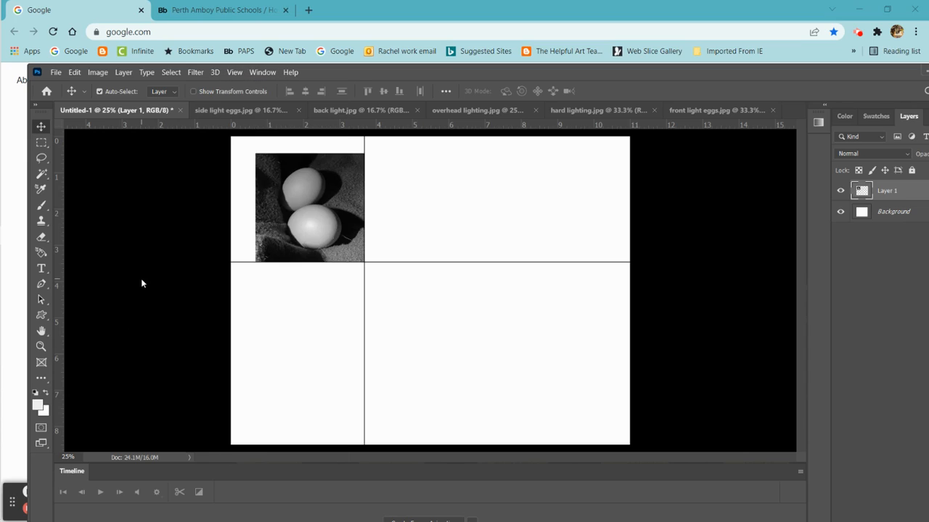
{"action": "double_click", "coordinate": [345, 124]}
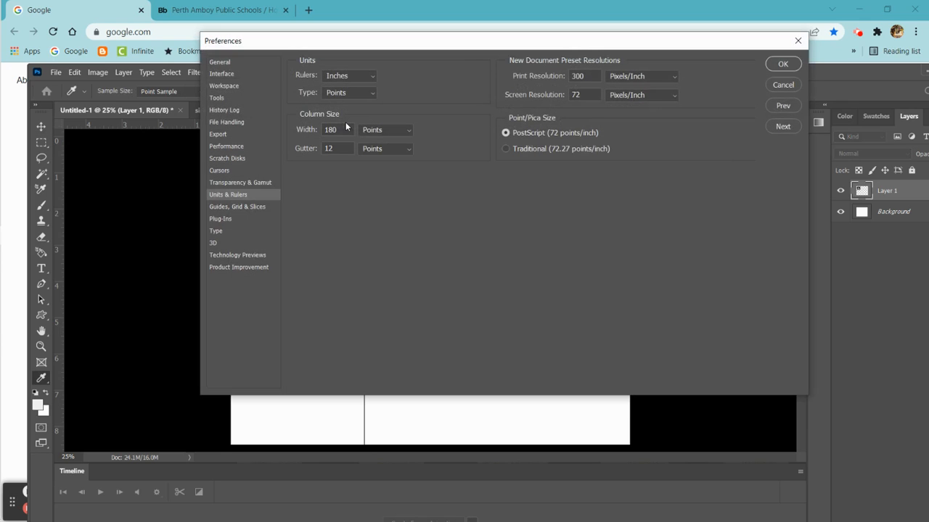
{"action": "left_click", "coordinate": [371, 78]}
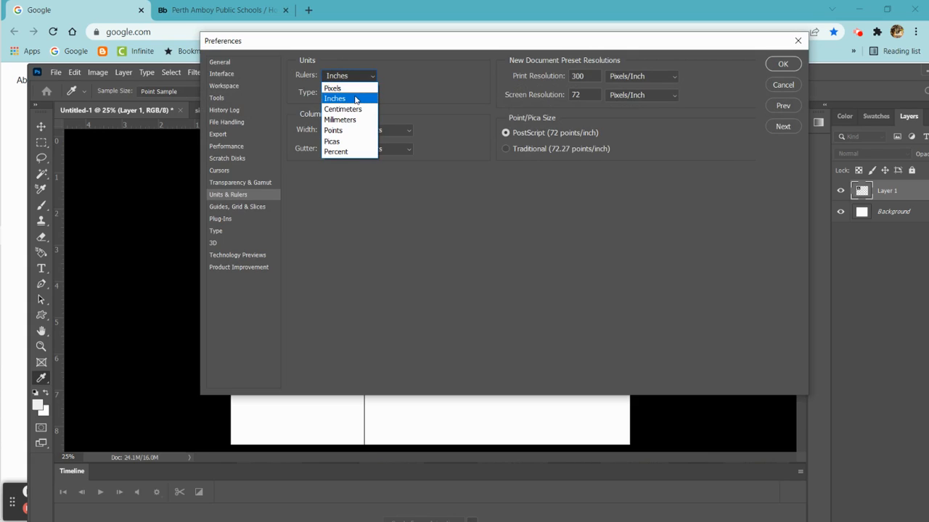
{"action": "left_click", "coordinate": [355, 99]}
{"action": "left_click", "coordinate": [783, 63]}
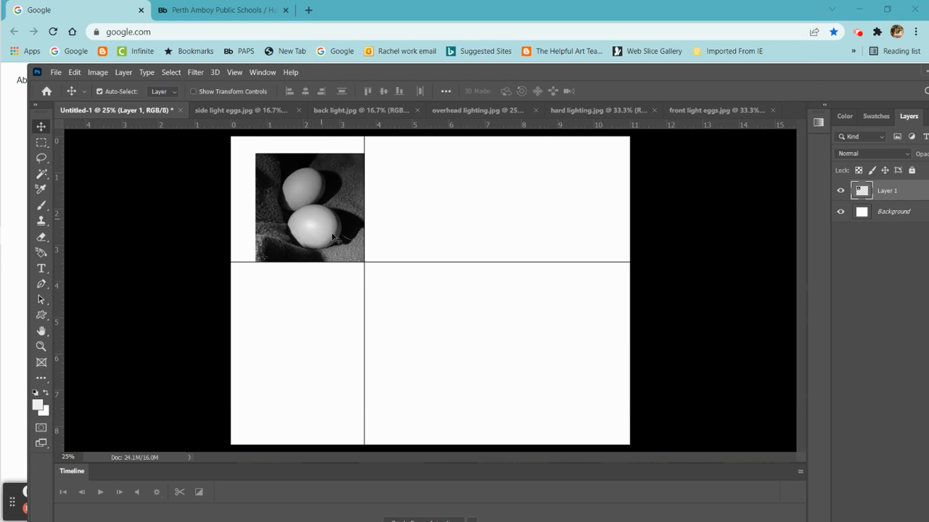
- Review the image size and resolution settings of front light eggs.jpg without changing them
{"action": "left_click", "coordinate": [744, 109]}
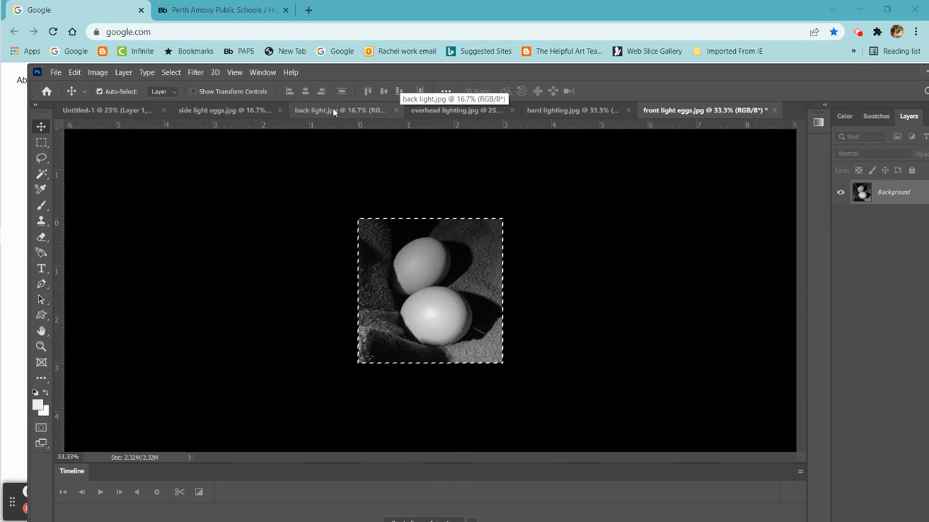
{"action": "left_click", "coordinate": [104, 73]}
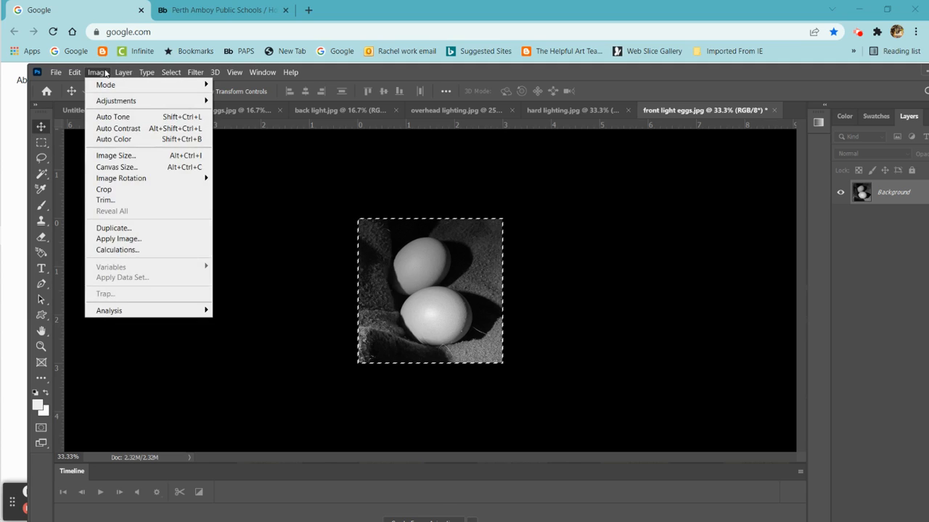
{"action": "left_click", "coordinate": [111, 155]}
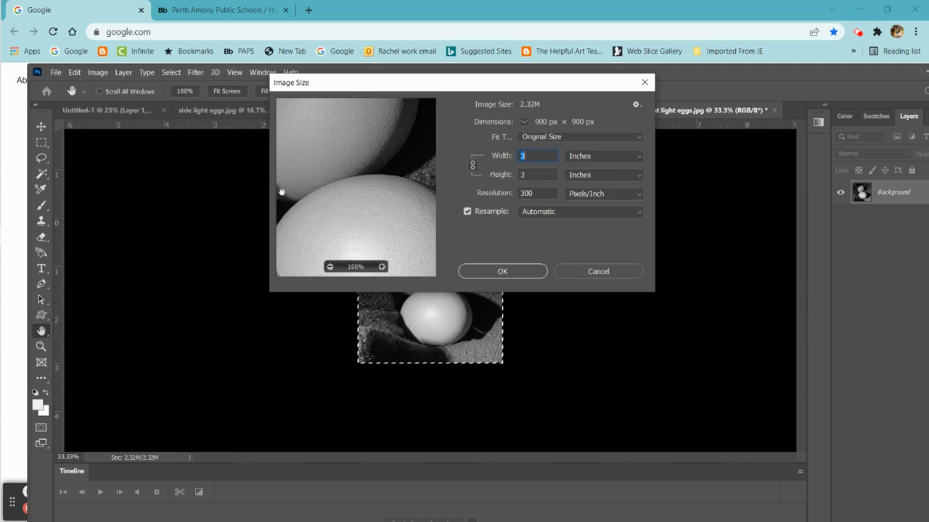
{"action": "left_click", "coordinate": [582, 271]}
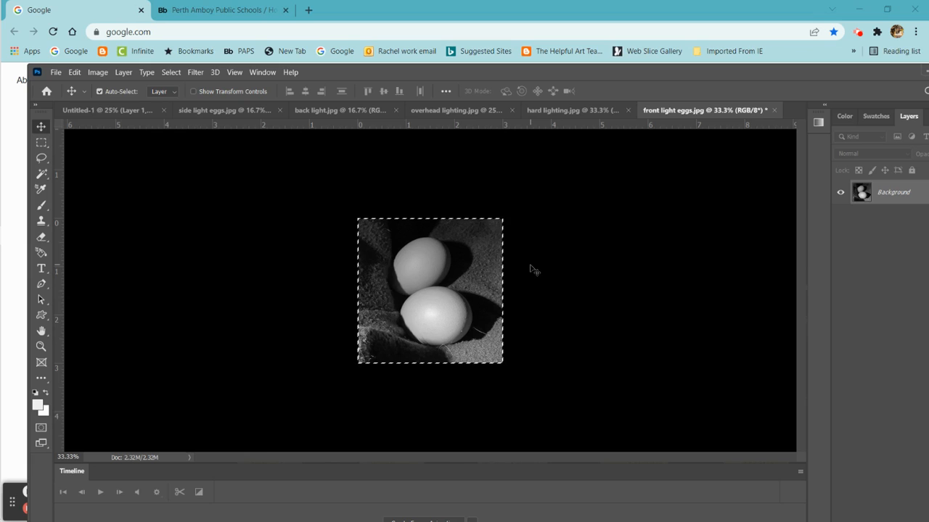
- Close front light eggs.jpg without saving its changes and switch to hard lighting.jpg
{"action": "left_click", "coordinate": [774, 111]}
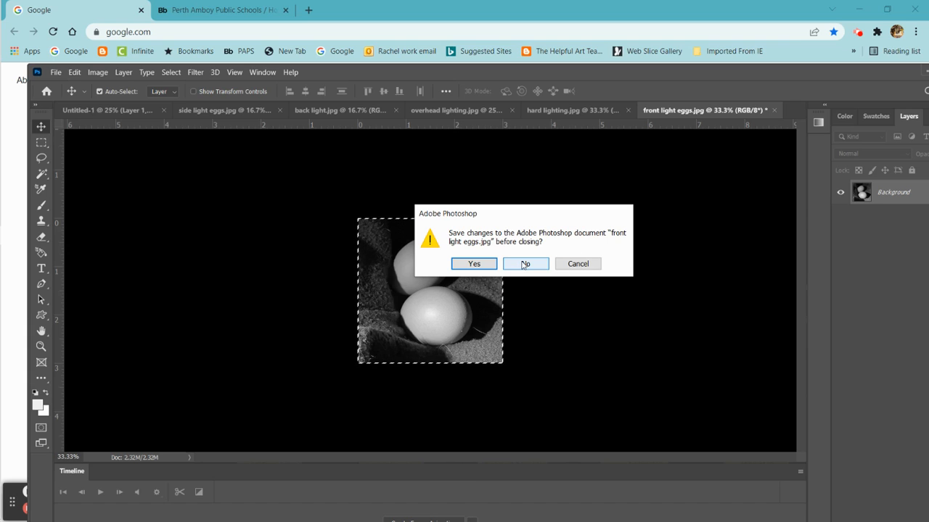
{"action": "left_click", "coordinate": [525, 264]}
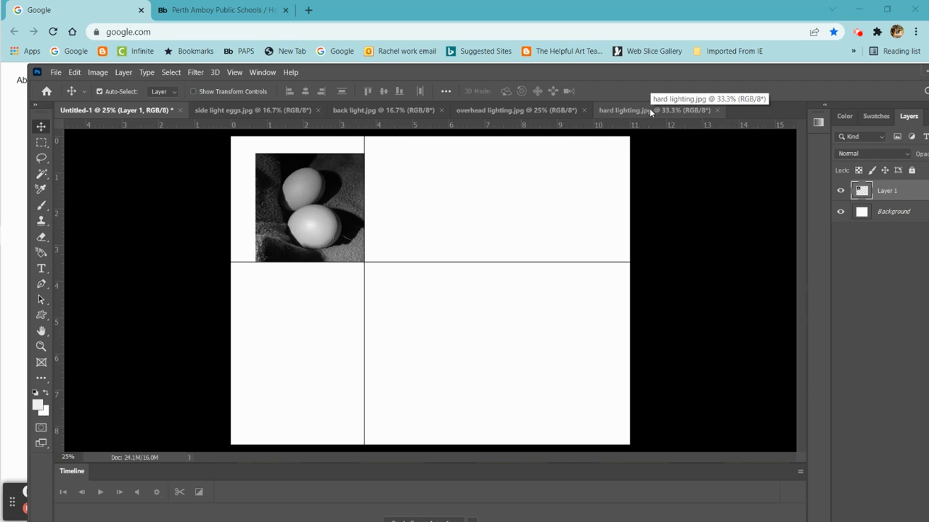
{"action": "left_click", "coordinate": [650, 110]}
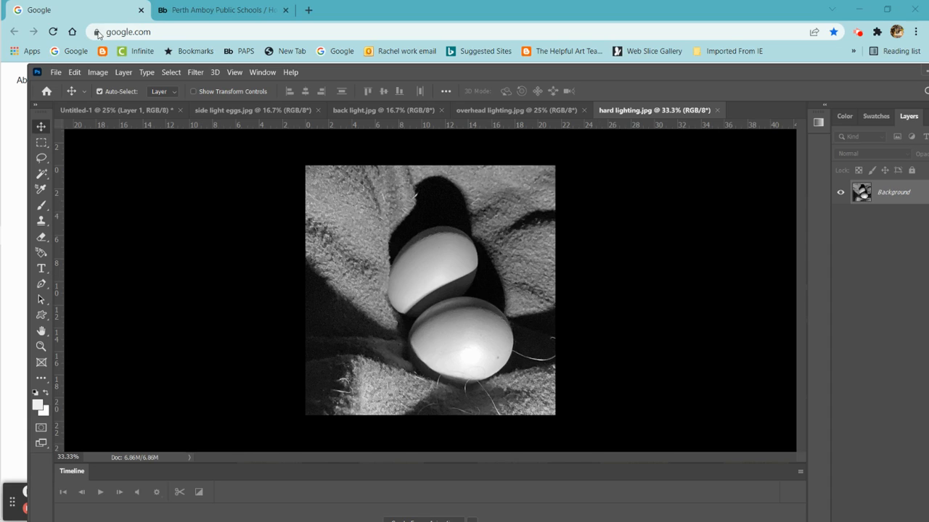
- Resize hard lighting.jpg to 3 × 3 inches at a resolution of 300 pixels/inch
{"action": "left_click", "coordinate": [108, 71]}
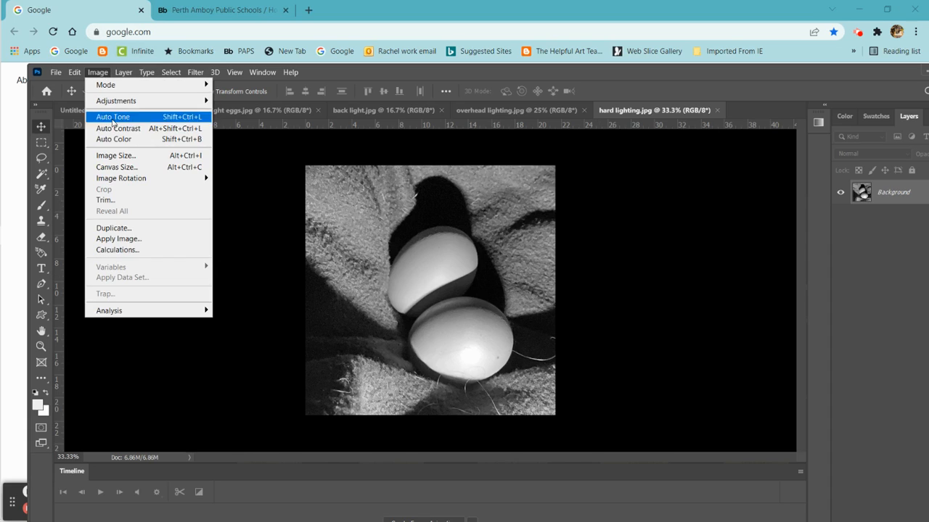
{"action": "left_click", "coordinate": [116, 157]}
{"action": "left_click", "coordinate": [535, 192]}
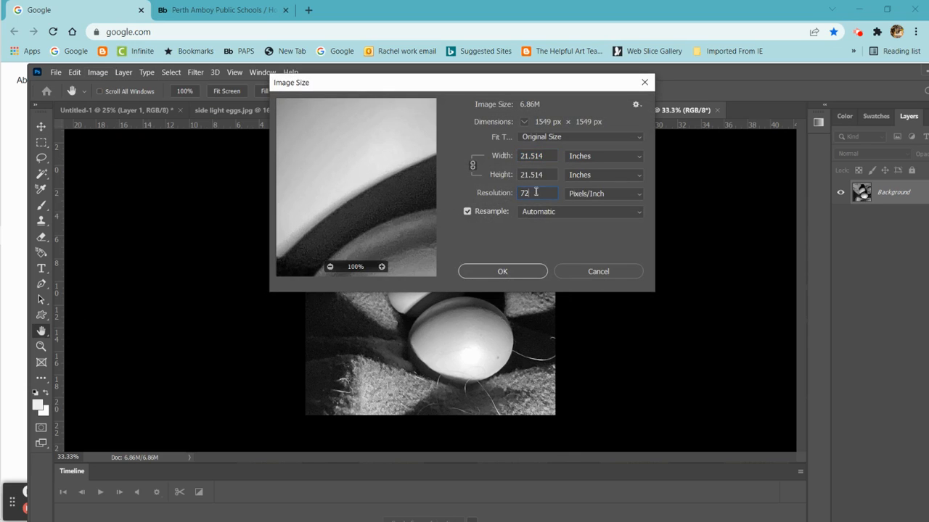
{"action": "double_click", "coordinate": [535, 192]}
{"action": "type", "text": "300"}
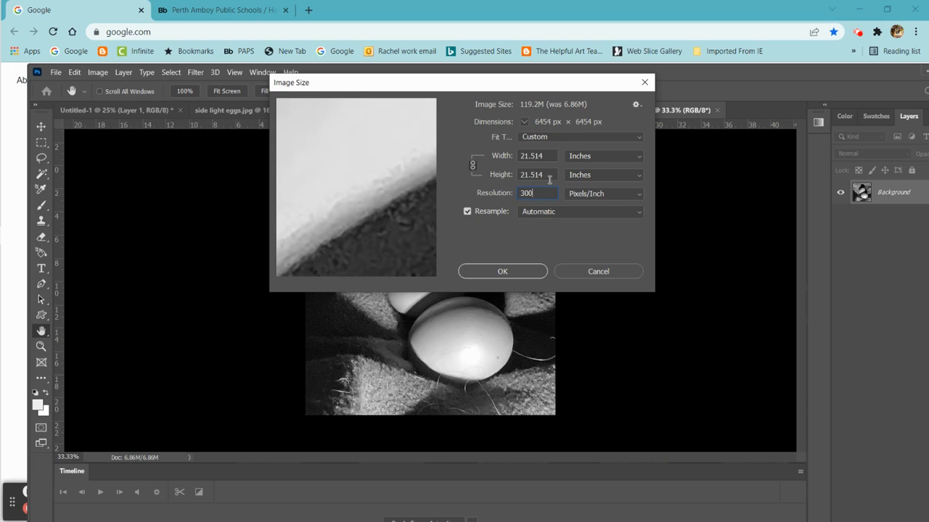
{"action": "left_click_drag", "start_coordinate": [550, 174], "coordinate": [516, 174]}
{"action": "type", "text": "3"}
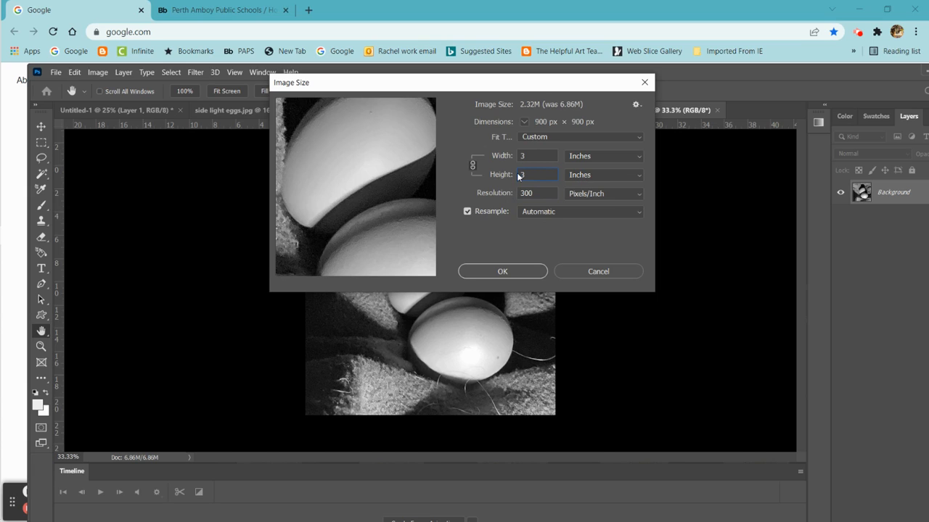
{"action": "left_click", "coordinate": [535, 273]}
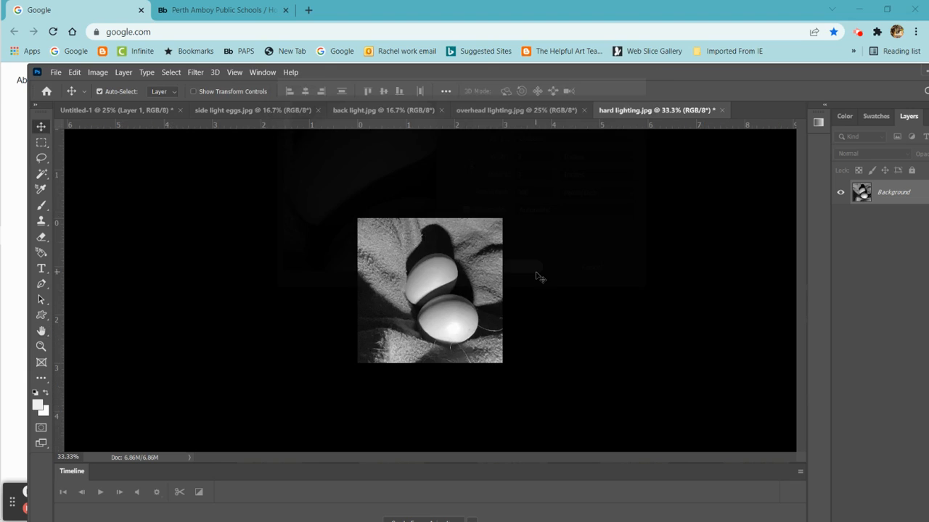
- Copy the entire hard lighting image and paste it into the Untitled-1 document
{"action": "left_click", "coordinate": [171, 72]}
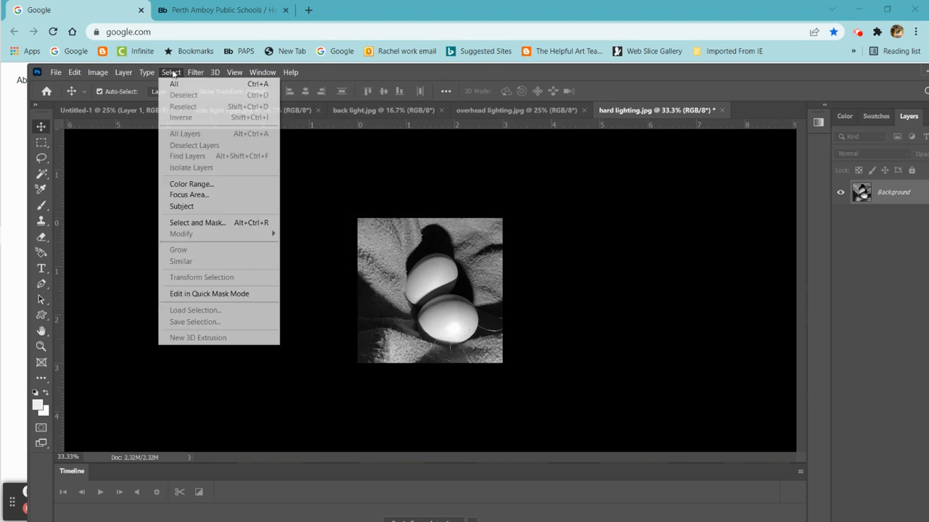
{"action": "left_click", "coordinate": [171, 84]}
{"action": "left_click", "coordinate": [74, 72]}
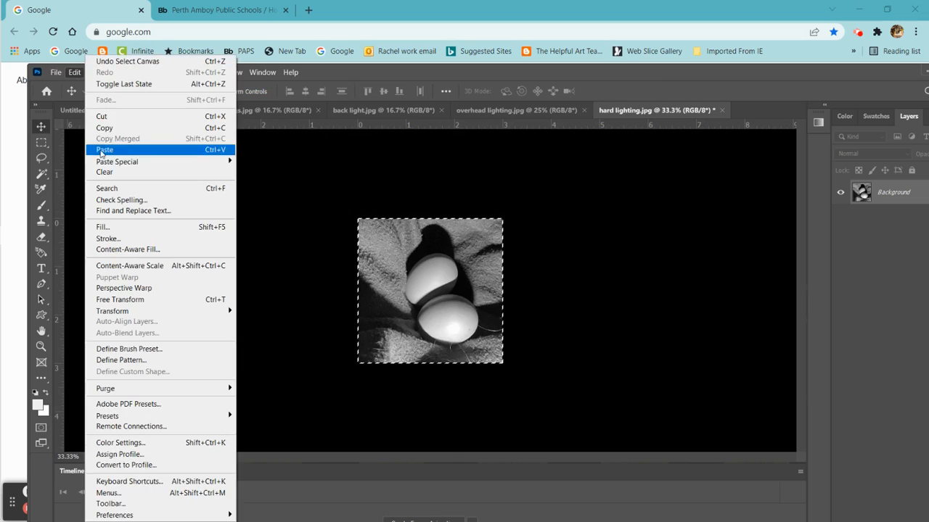
{"action": "left_click", "coordinate": [117, 128]}
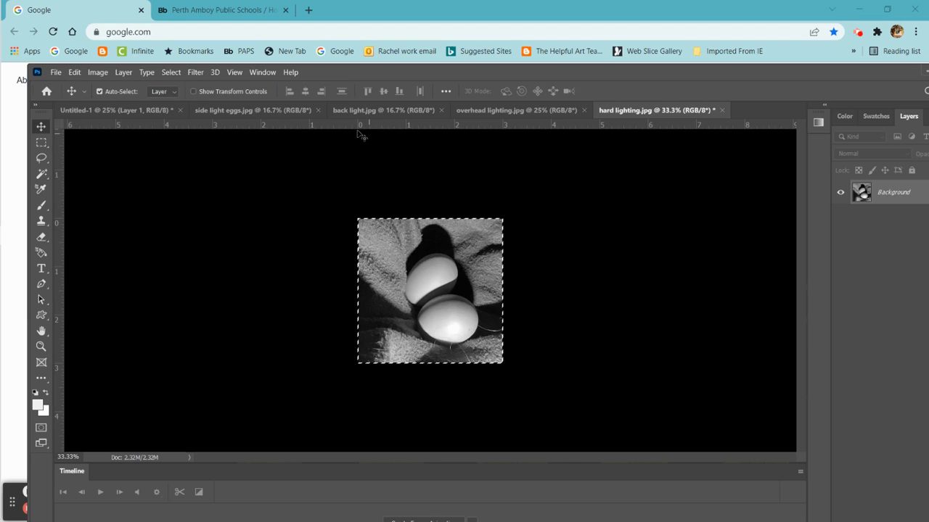
{"action": "left_click", "coordinate": [133, 110]}
{"action": "left_click", "coordinate": [74, 72]}
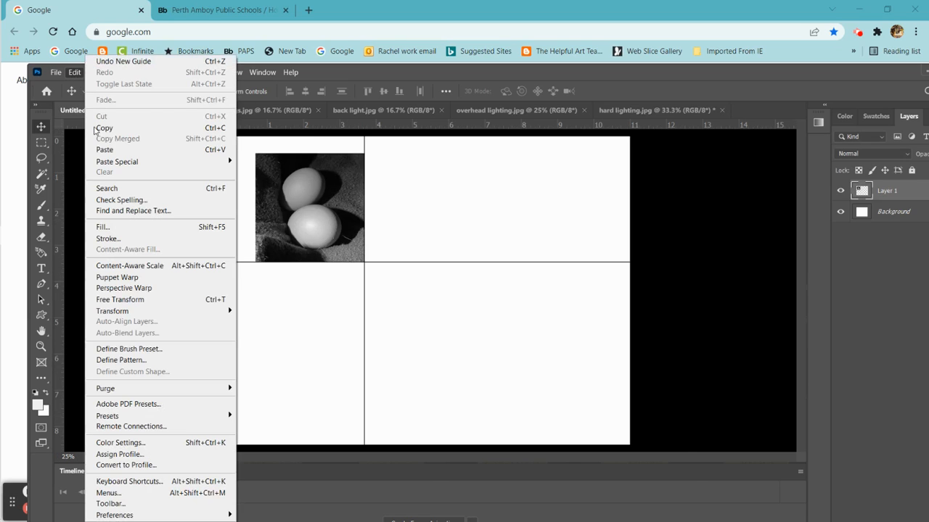
{"action": "left_click", "coordinate": [114, 151]}
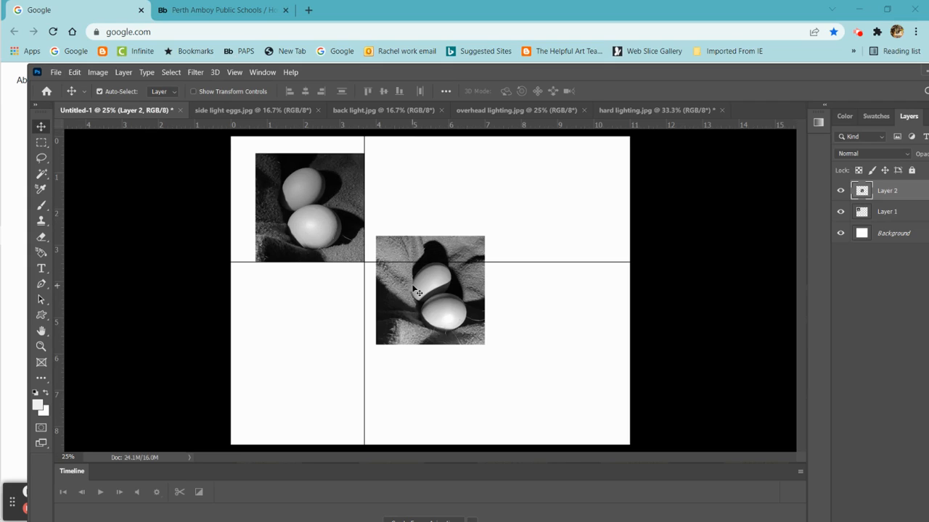
- Move the hard lighting photo beside the first photo, resting on the horizontal guide, and place a vertical guide along its right edge
{"action": "left_click_drag", "start_coordinate": [410, 282], "coordinate": [417, 203]}
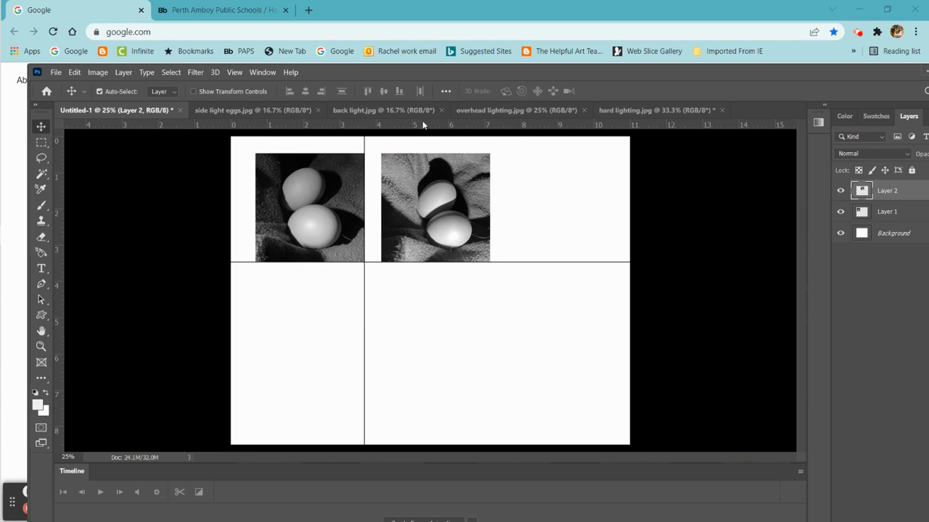
{"action": "left_click_drag", "start_coordinate": [62, 192], "coordinate": [488, 270]}
- Close hard lighting.jpg without saving its changes and switch to overhead lighting.jpg
{"action": "left_click", "coordinate": [655, 109]}
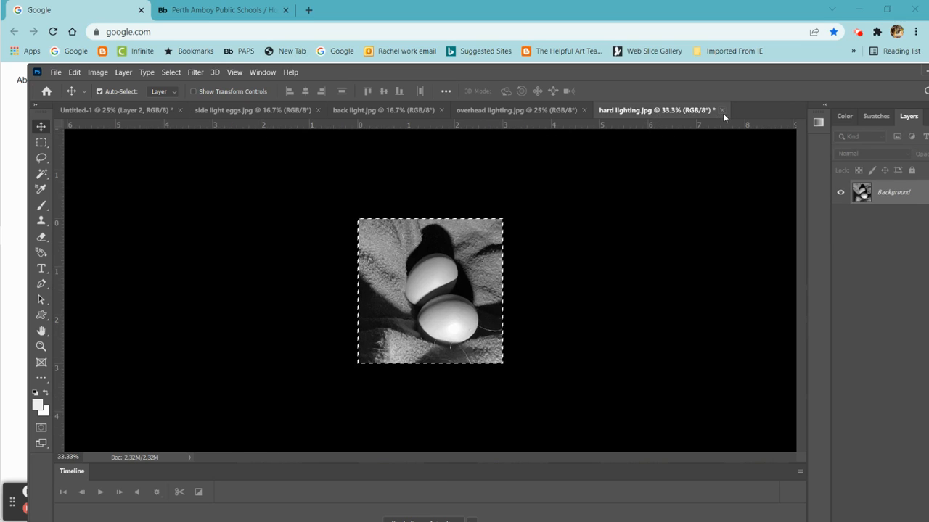
{"action": "left_click", "coordinate": [723, 111]}
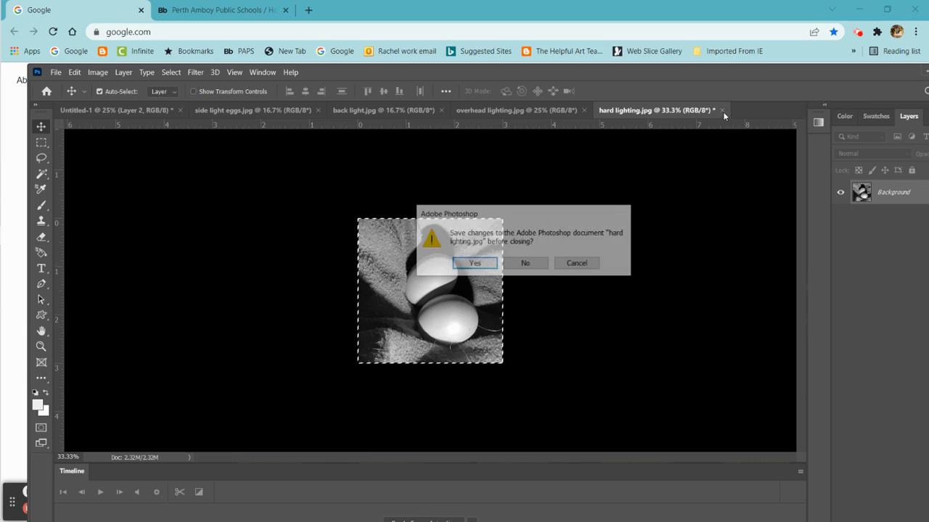
{"action": "left_click", "coordinate": [526, 264]}
{"action": "left_click", "coordinate": [539, 111]}
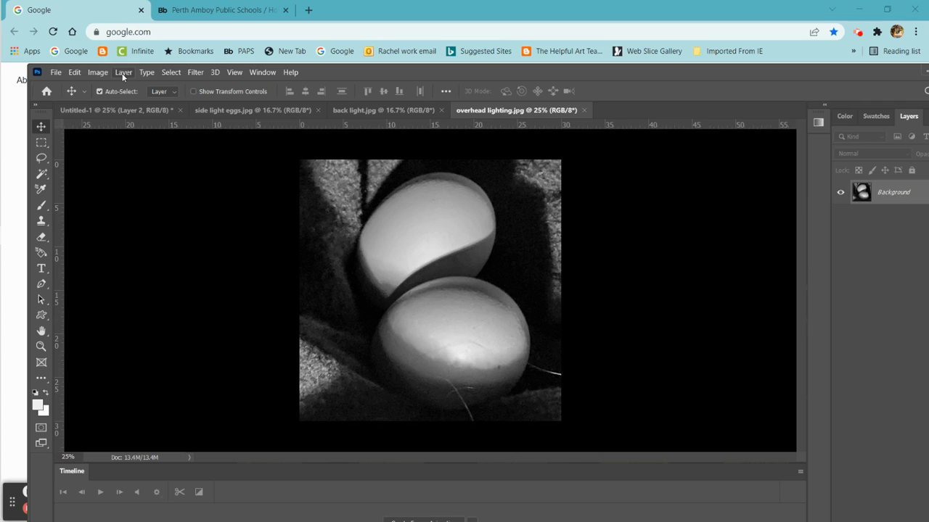
- Change the resolution of overhead lighting.jpg and resize the image to 3 × 3 inches
{"action": "left_click", "coordinate": [98, 72]}
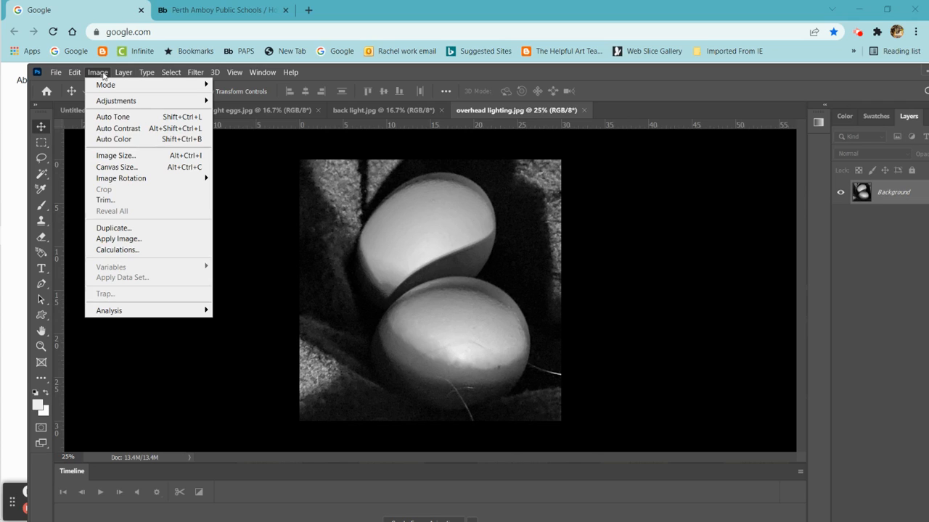
{"action": "left_click", "coordinate": [131, 157]}
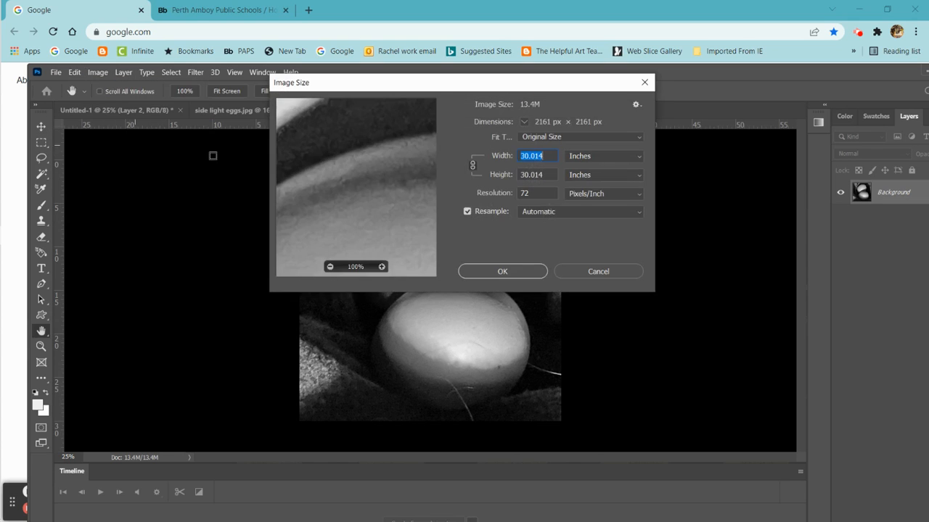
{"action": "double_click", "coordinate": [529, 192]}
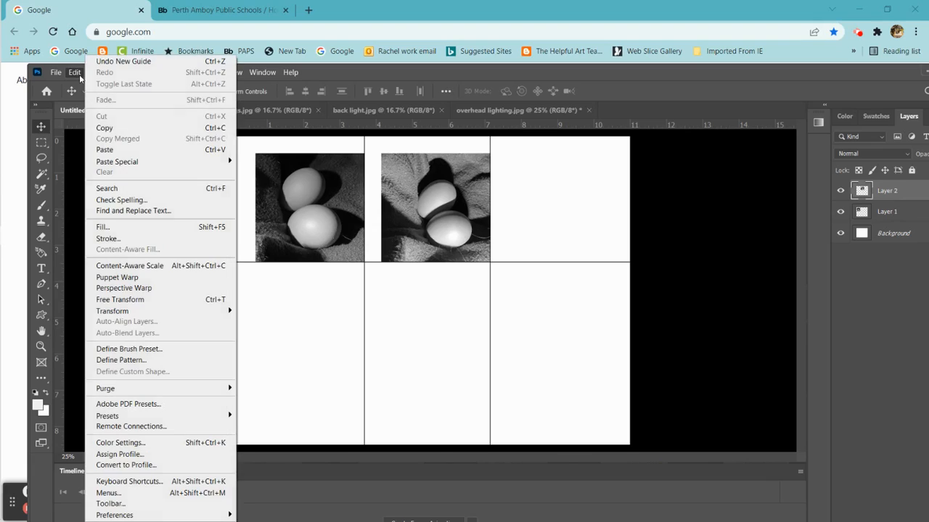
- Paste the overhead lighting photo into Untitled-1 and move it to the third position of the top row, resting on the horizontal guide
{"action": "left_click", "coordinate": [74, 73]}
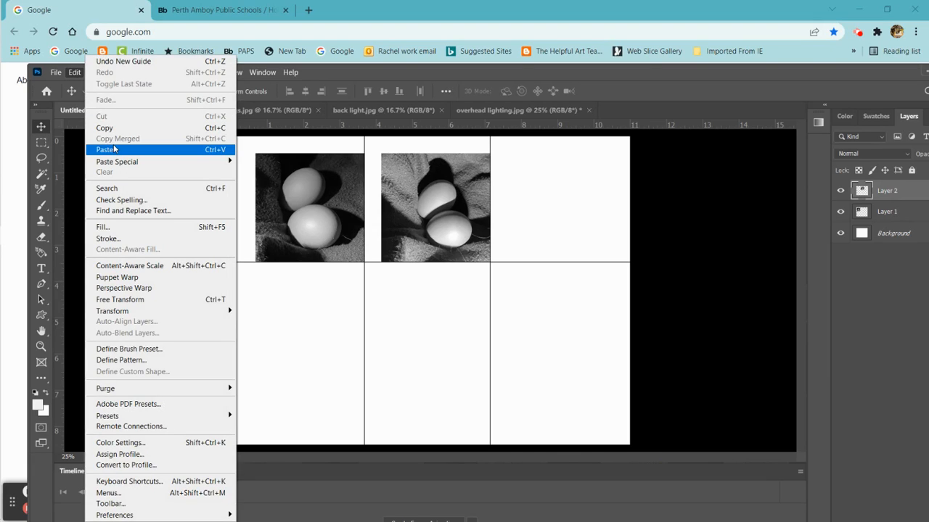
{"action": "left_click", "coordinate": [110, 150]}
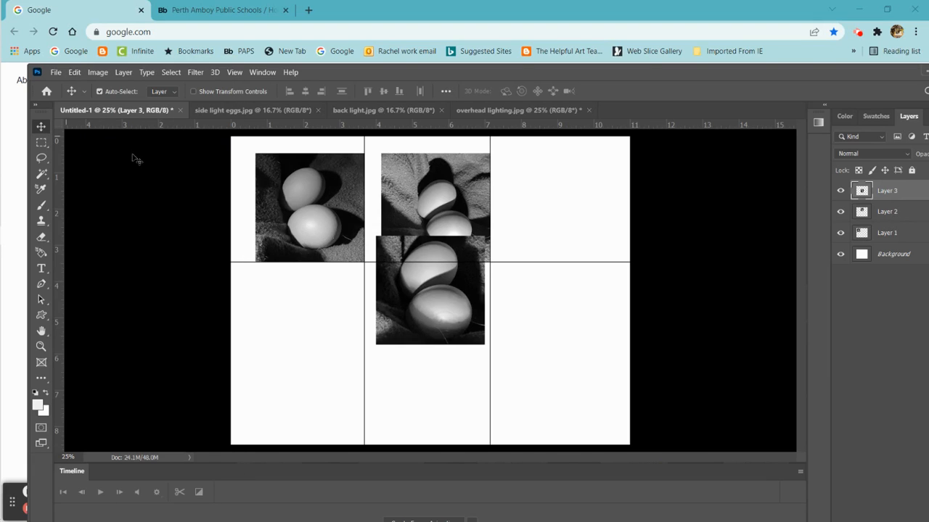
{"action": "left_click_drag", "start_coordinate": [466, 295], "coordinate": [592, 219]}
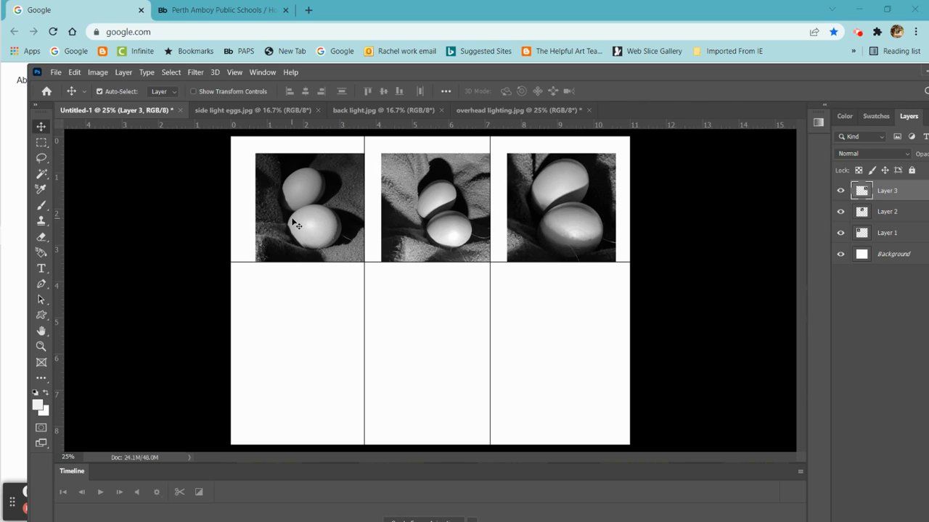
- Shift the three top-row photos horizontally so they are evenly spaced 0.6 in apart, with the middle photo centered on the page
{"action": "left_click_drag", "start_coordinate": [304, 229], "coordinate": [298, 229]}
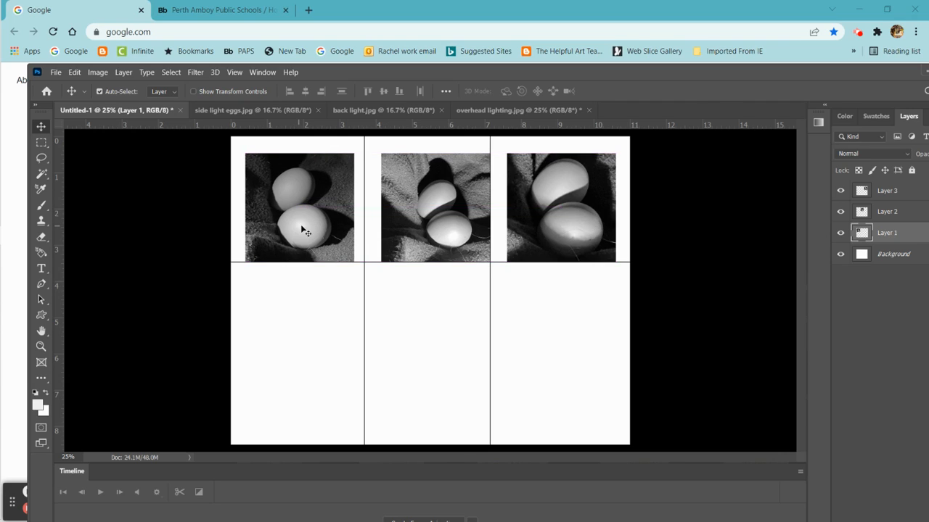
{"action": "left_click", "coordinate": [423, 226]}
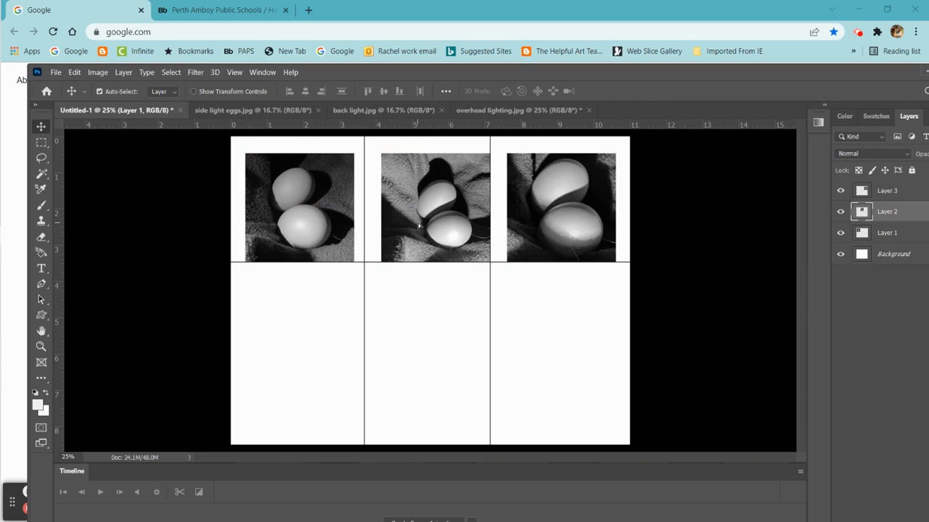
{"action": "left_click_drag", "start_coordinate": [418, 226], "coordinate": [416, 227]}
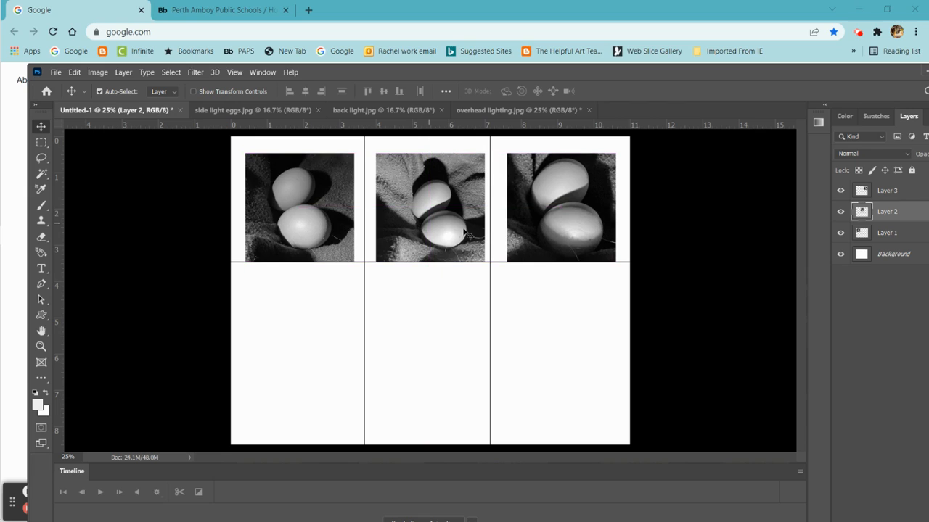
{"action": "left_click_drag", "start_coordinate": [558, 242], "coordinate": [555, 242]}
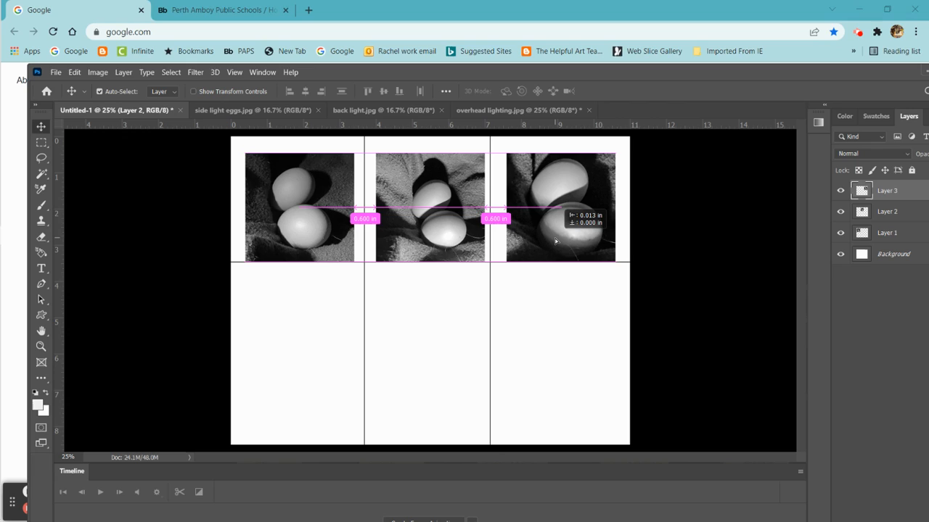
{"action": "left_click_drag", "start_coordinate": [556, 241], "coordinate": [555, 241]}
{"action": "left_click", "coordinate": [434, 229]}
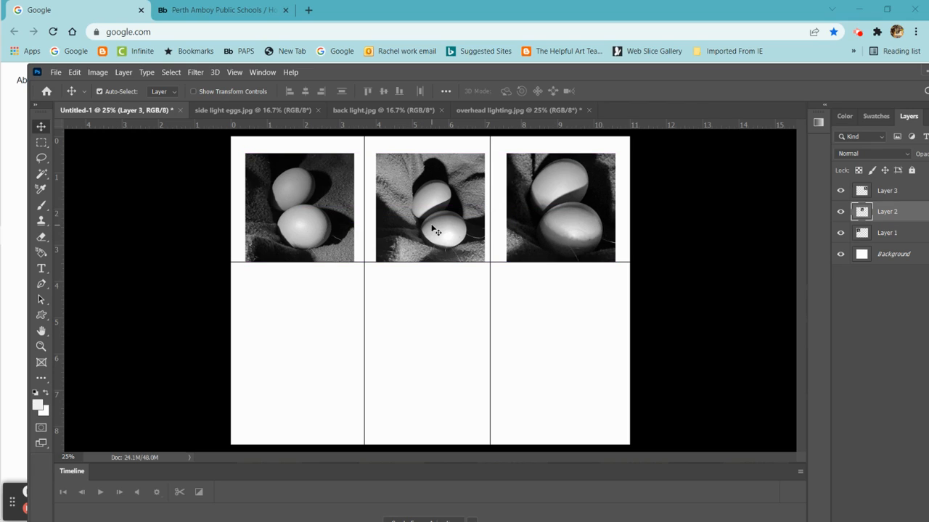
{"action": "left_click_drag", "start_coordinate": [436, 231], "coordinate": [431, 228]}
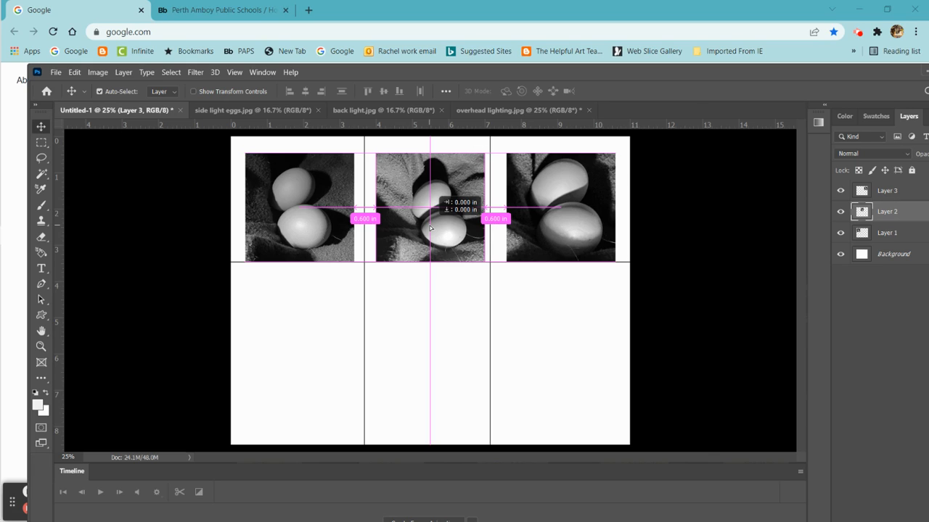
{"action": "left_click_drag", "start_coordinate": [430, 228], "coordinate": [433, 231]}
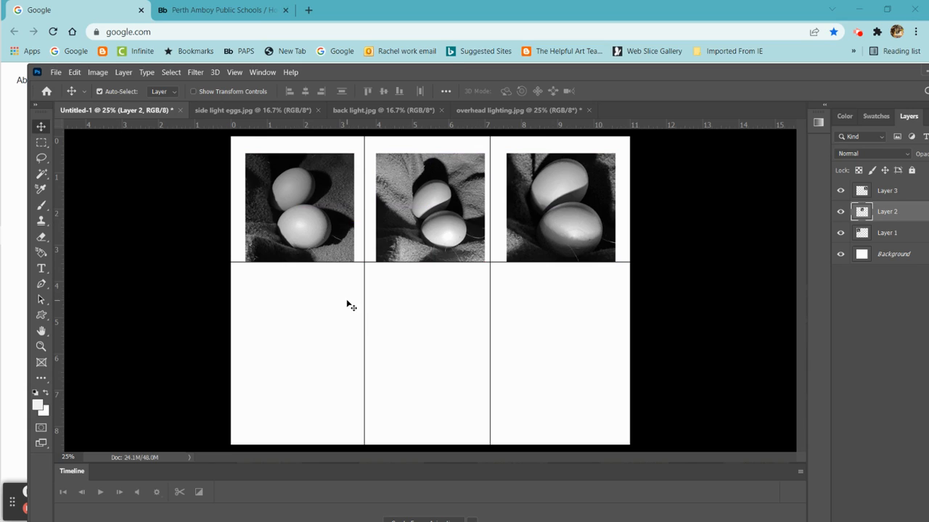
- Move the two vertical guides to the right edges of the first and second photos
{"action": "left_click_drag", "start_coordinate": [364, 317], "coordinate": [354, 317]}
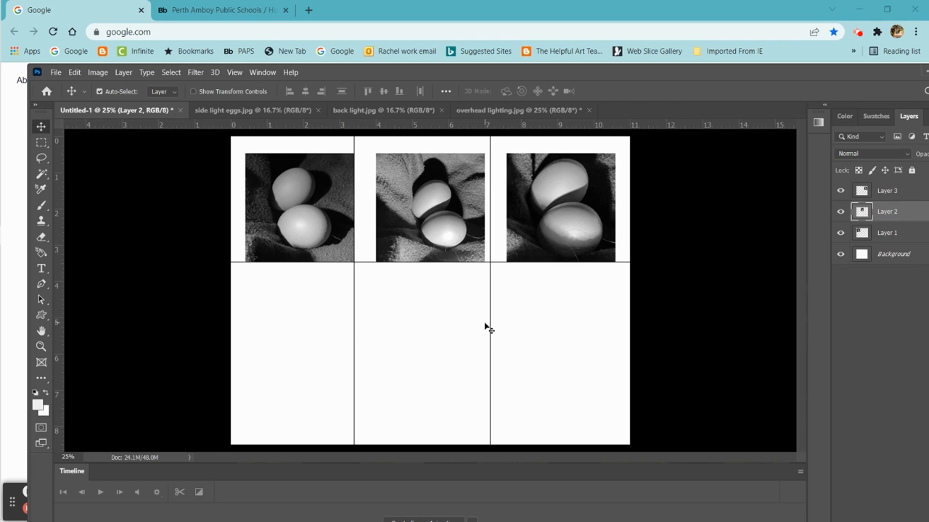
{"action": "left_click_drag", "start_coordinate": [490, 325], "coordinate": [484, 328]}
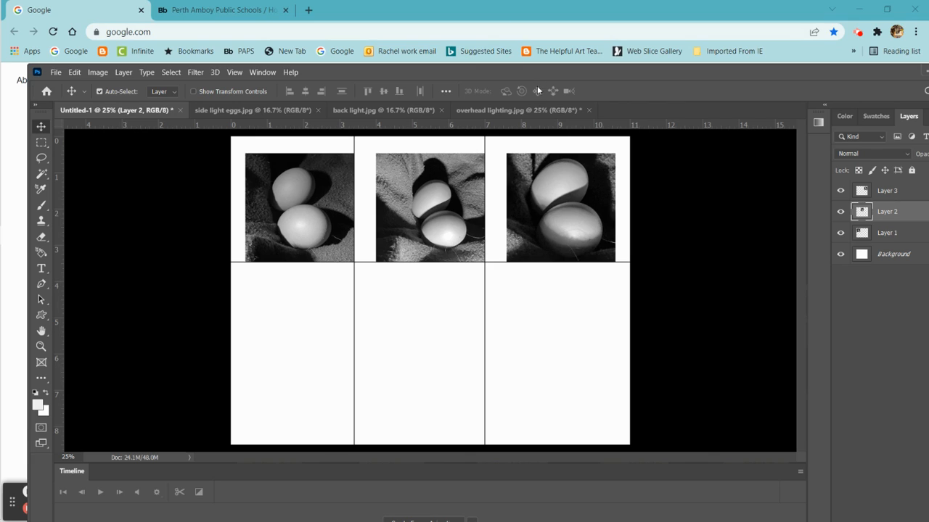
- Close overhead lighting.jpg without saving its changes and switch to back light.jpg
{"action": "left_click", "coordinate": [487, 110]}
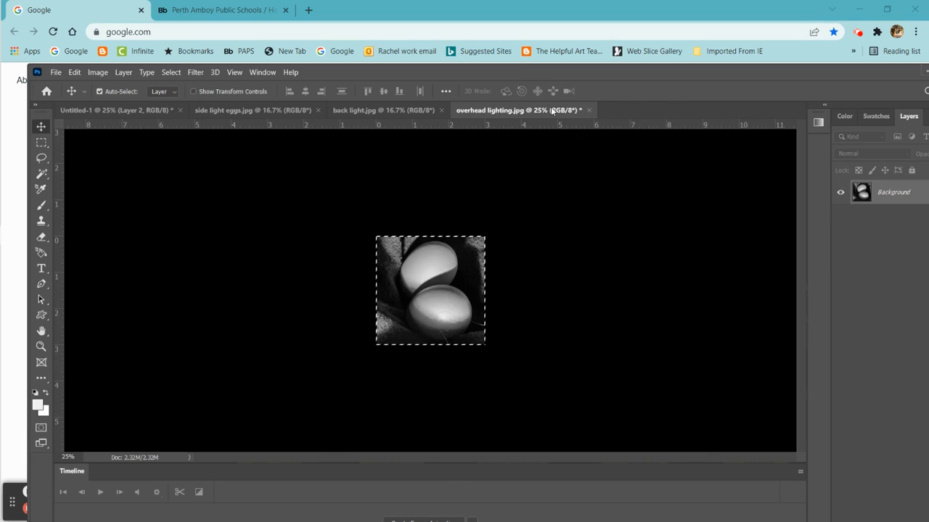
{"action": "left_click", "coordinate": [589, 110]}
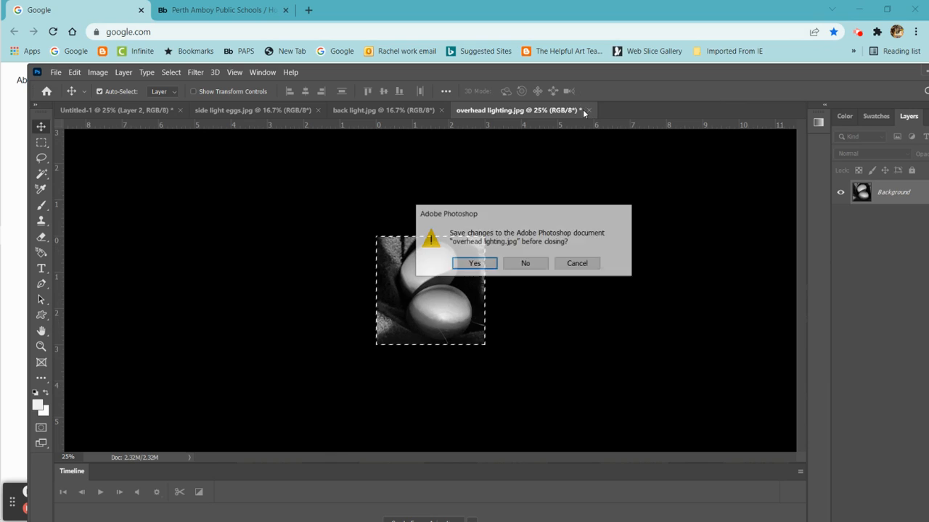
{"action": "left_click", "coordinate": [526, 264]}
{"action": "left_click", "coordinate": [401, 110]}
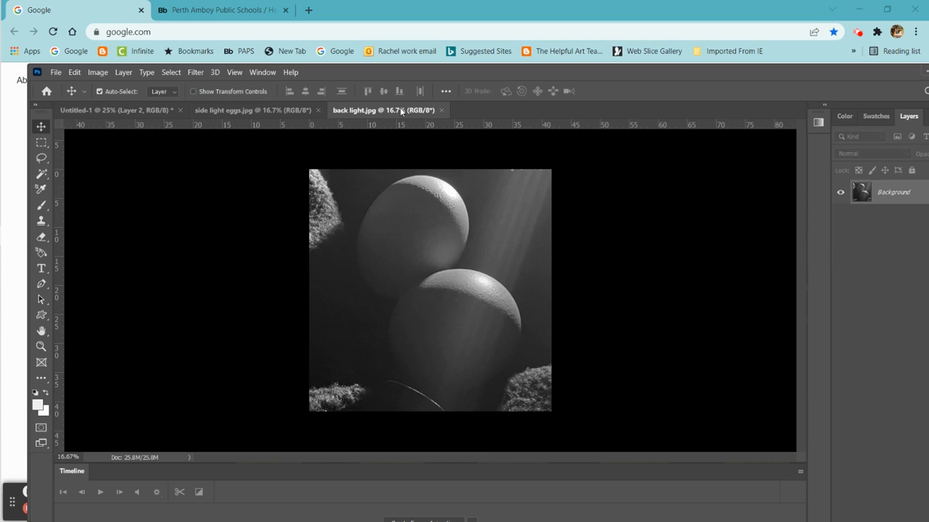
- Resize the whole back light.jpg image to 3 × 3 inches at a resolution of 300 pixels/inch
{"action": "left_click", "coordinate": [171, 72]}
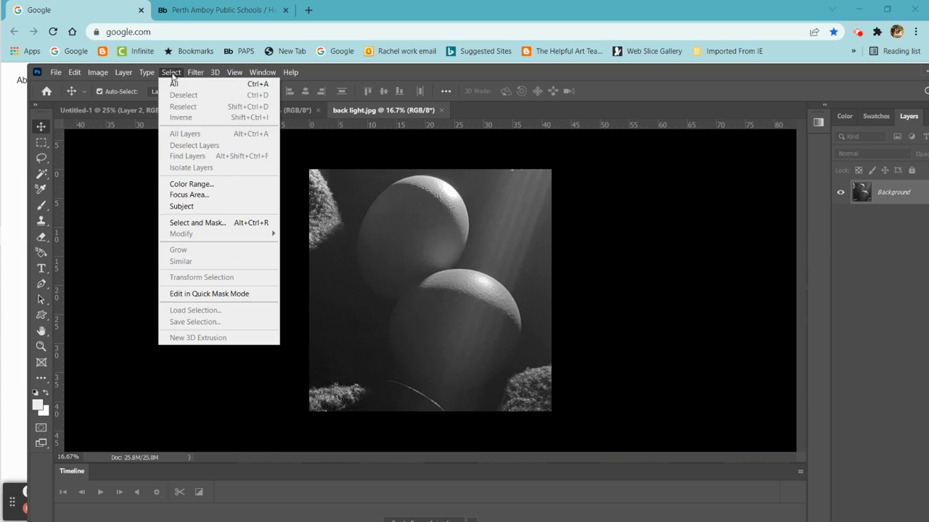
{"action": "left_click", "coordinate": [176, 85]}
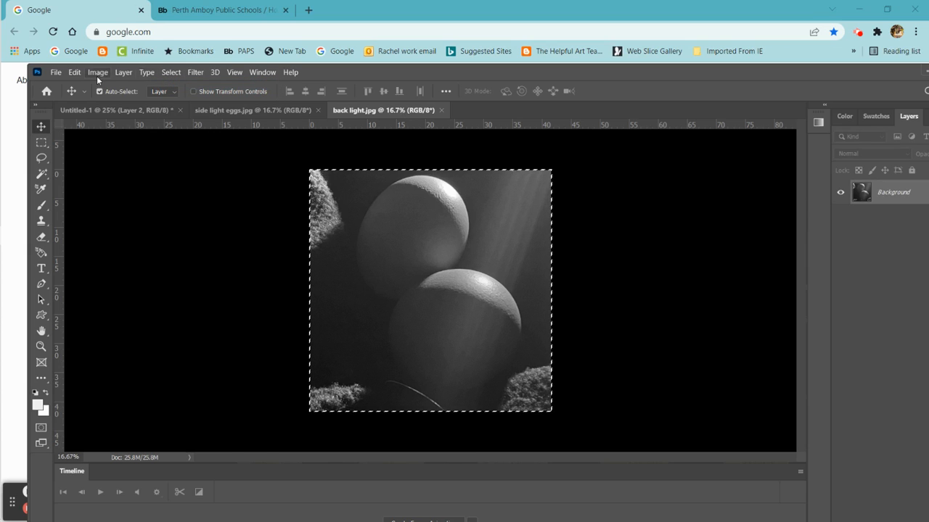
{"action": "left_click", "coordinate": [97, 72]}
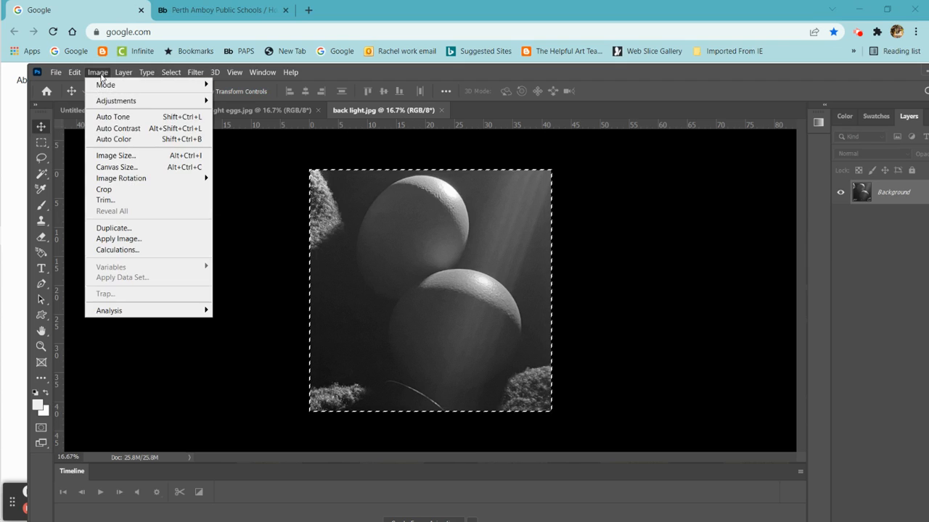
{"action": "left_click", "coordinate": [120, 157]}
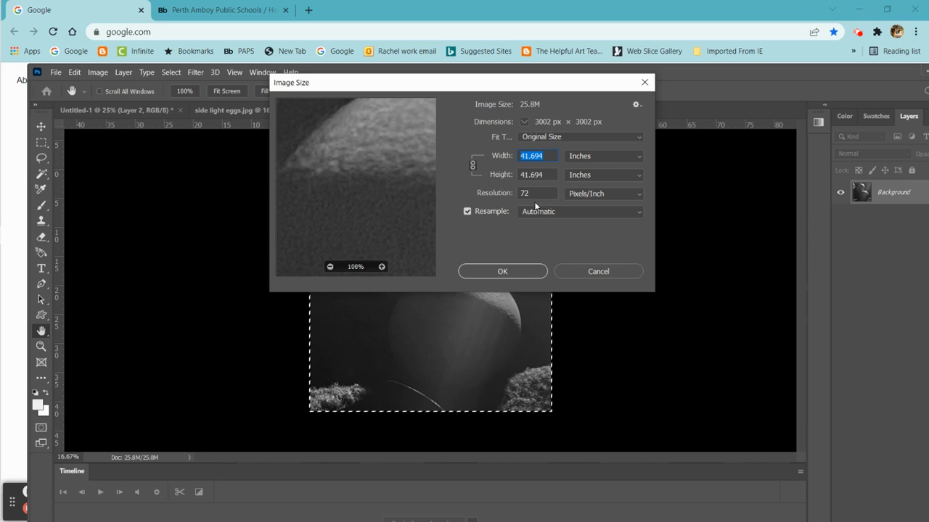
{"action": "left_click", "coordinate": [535, 193]}
{"action": "left_click_drag", "start_coordinate": [535, 194], "coordinate": [508, 195]}
{"action": "type", "text": "3"}
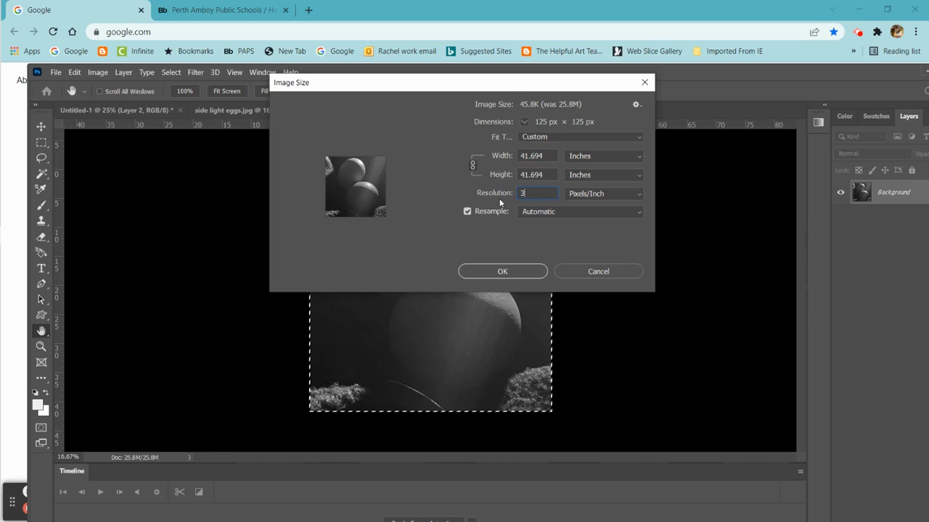
{"action": "type", "text": "00"}
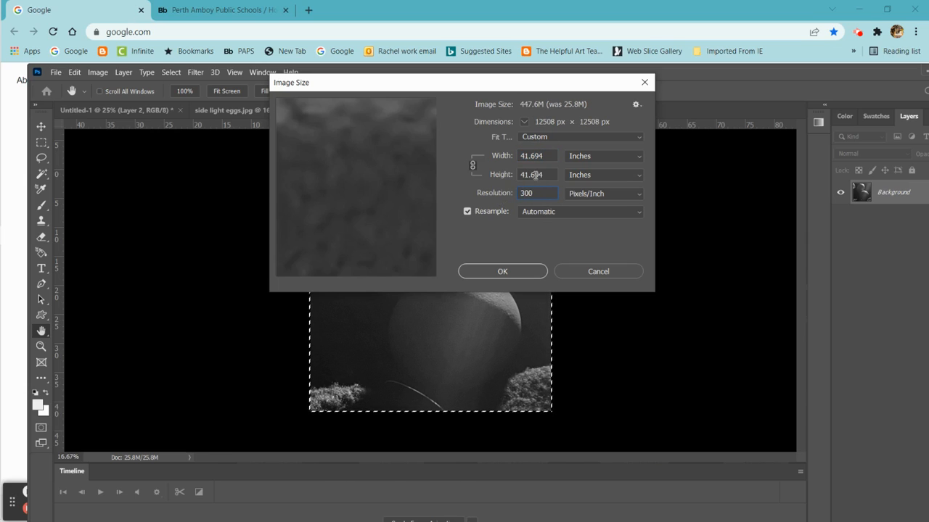
{"action": "left_click_drag", "start_coordinate": [545, 174], "coordinate": [516, 179]}
{"action": "type", "text": "3"}
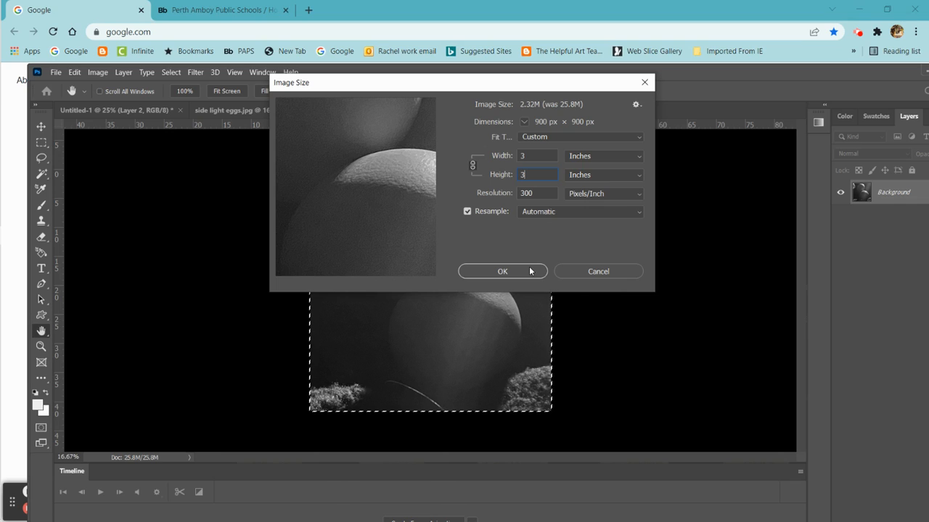
{"action": "left_click", "coordinate": [530, 271]}
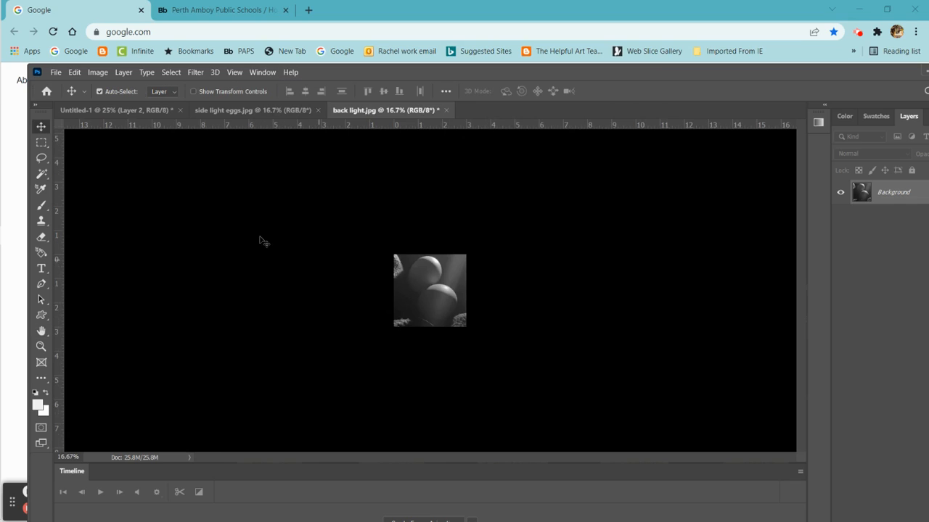
- Copy the entire resized back light photo and paste it into Untitled-1
{"action": "left_click", "coordinate": [172, 72]}
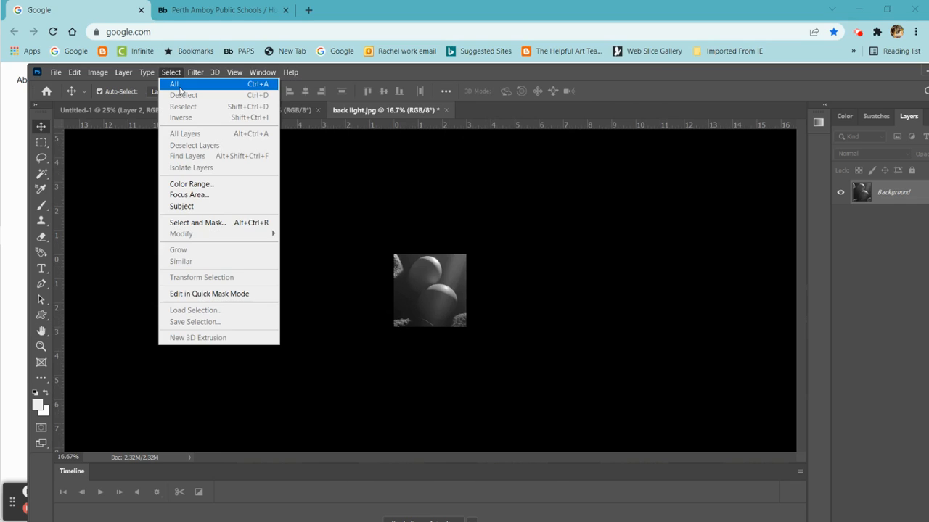
{"action": "left_click", "coordinate": [180, 84]}
{"action": "left_click", "coordinate": [74, 71]}
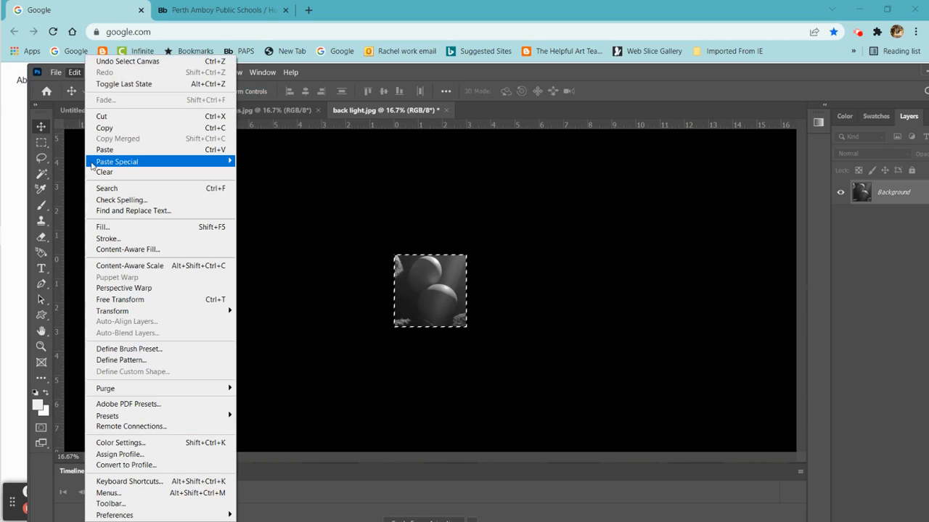
{"action": "left_click", "coordinate": [109, 127]}
{"action": "left_click", "coordinate": [119, 110]}
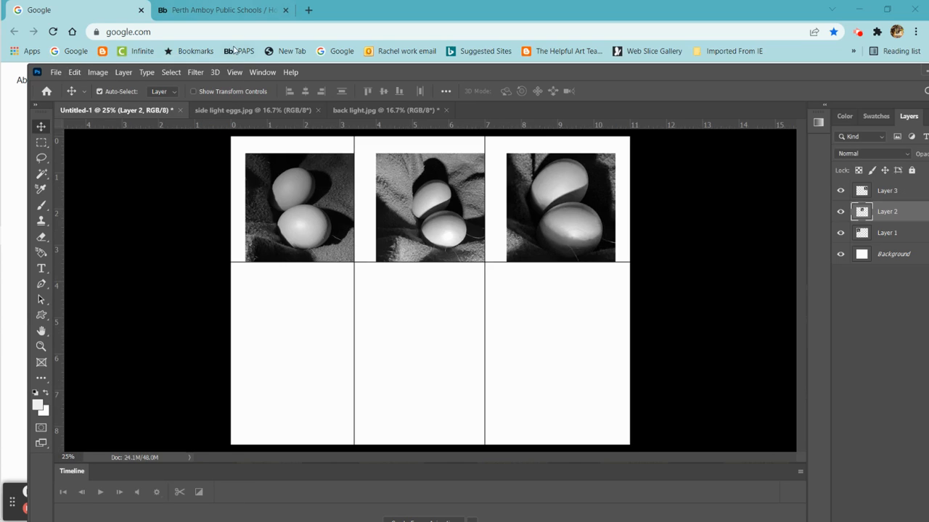
{"action": "left_click", "coordinate": [74, 71]}
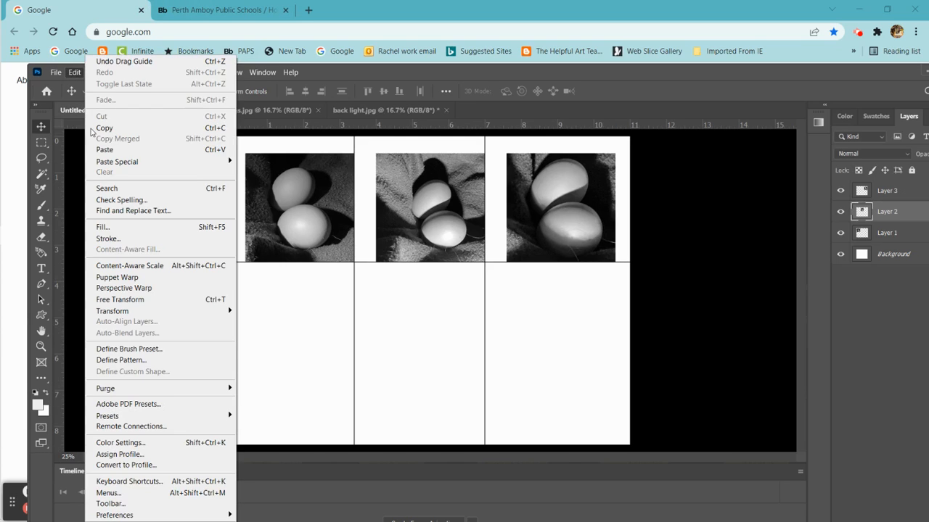
{"action": "left_click", "coordinate": [105, 150]}
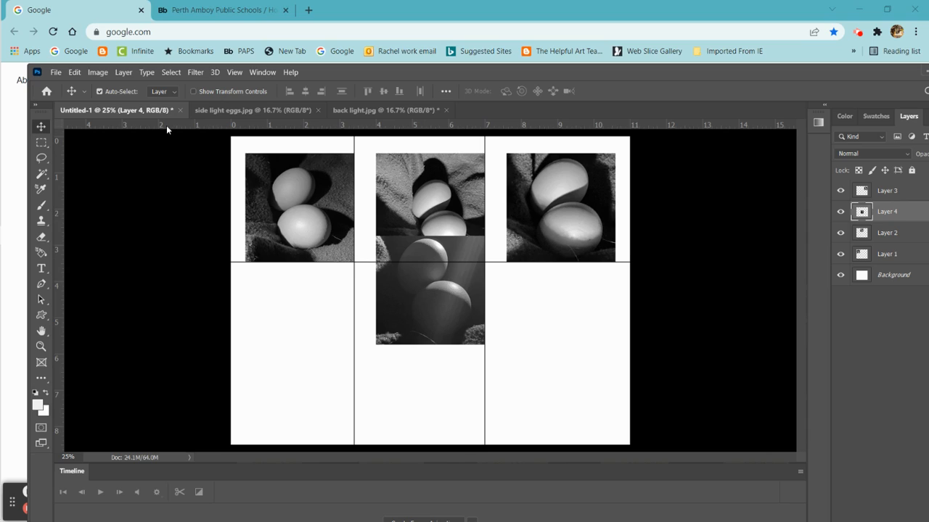
- Place a horizontal guide below the top row for a second row and move the back light photo down into that row
{"action": "left_click_drag", "start_coordinate": [166, 124], "coordinate": [172, 153]}
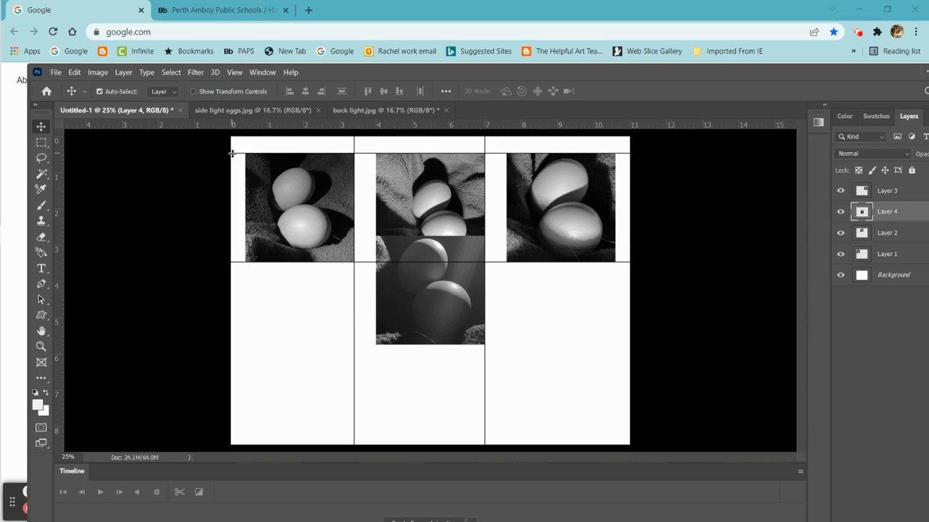
{"action": "left_click_drag", "start_coordinate": [232, 153], "coordinate": [234, 154]}
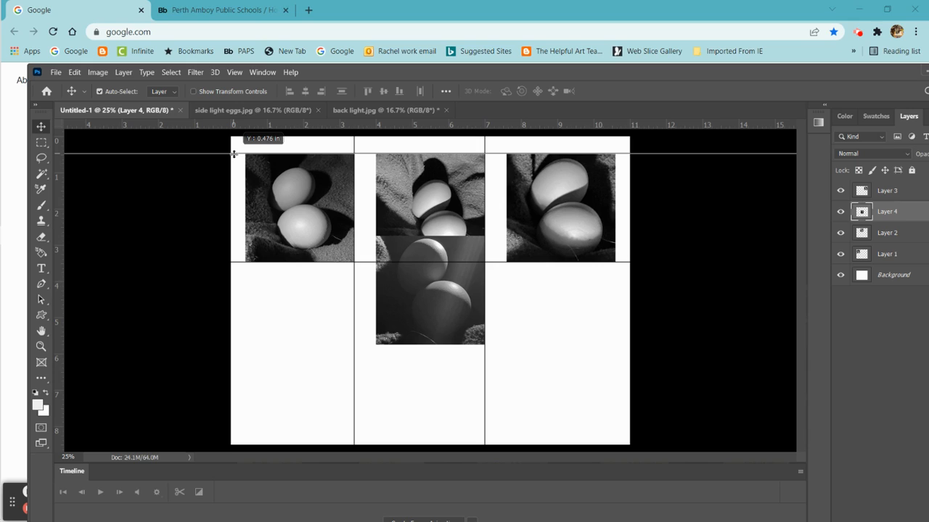
{"action": "left_click_drag", "start_coordinate": [234, 154], "coordinate": [219, 421]}
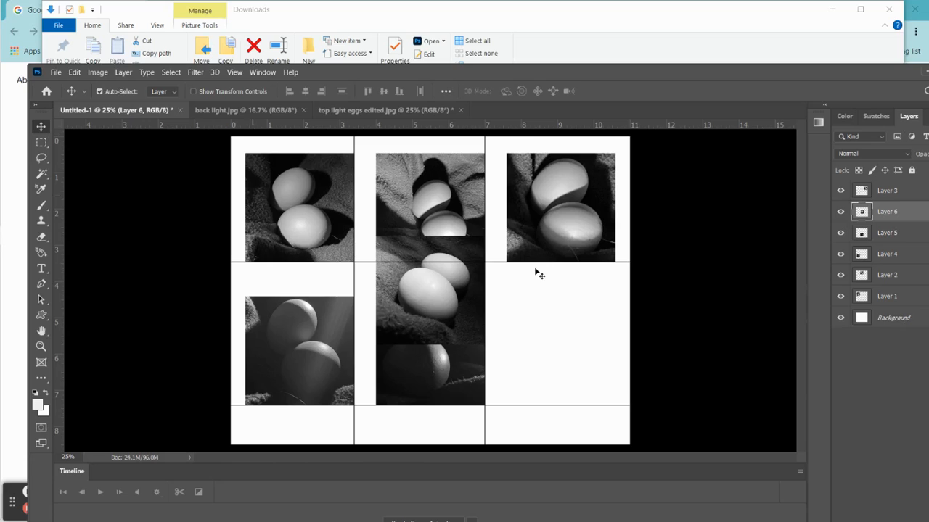
{"action": "left_click_drag", "start_coordinate": [444, 282], "coordinate": [572, 344]}
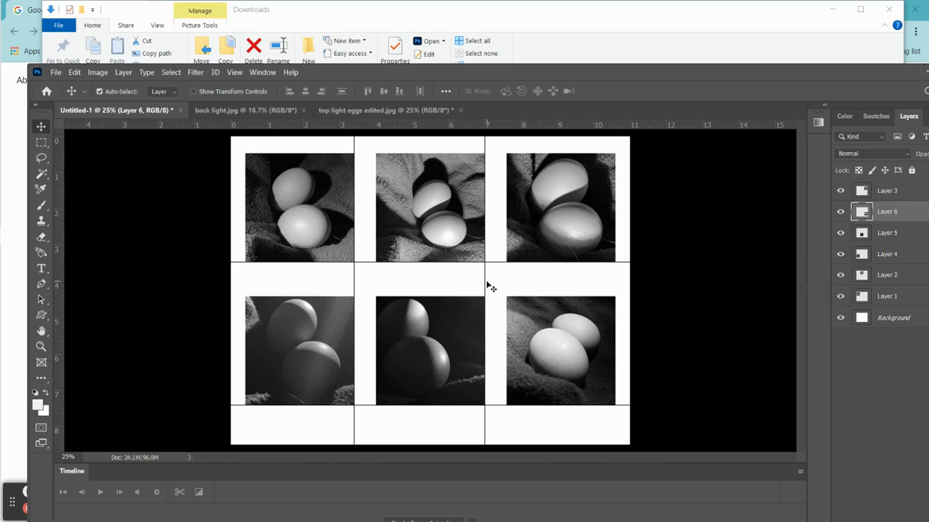
- Remove the two vertical and two horizontal guides from the collage page
{"action": "left_click_drag", "start_coordinate": [484, 282], "coordinate": [805, 290]}
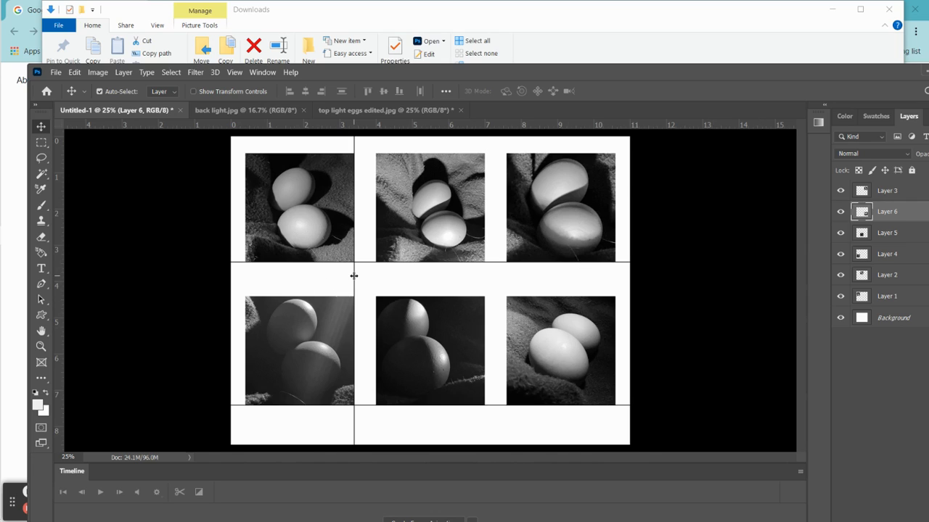
{"action": "left_click_drag", "start_coordinate": [354, 275], "coordinate": [124, 285]}
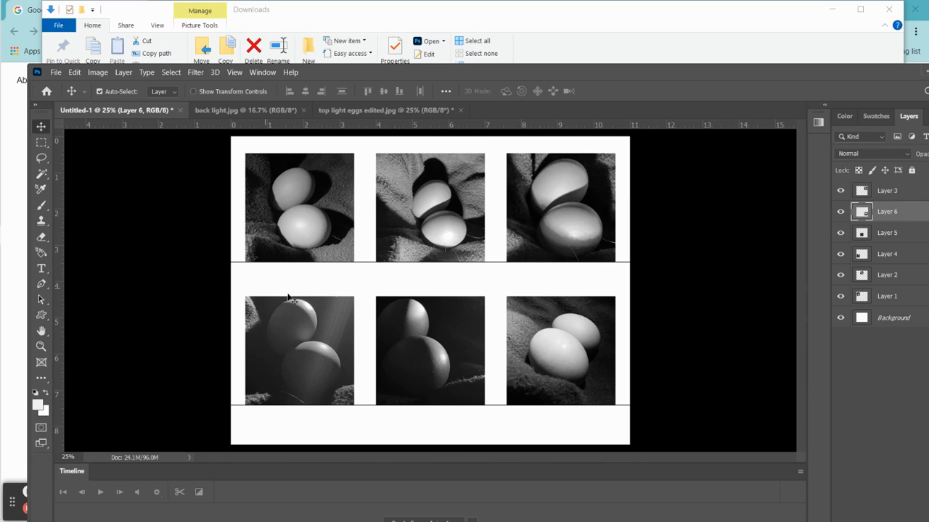
{"action": "left_click_drag", "start_coordinate": [362, 261], "coordinate": [367, 116]}
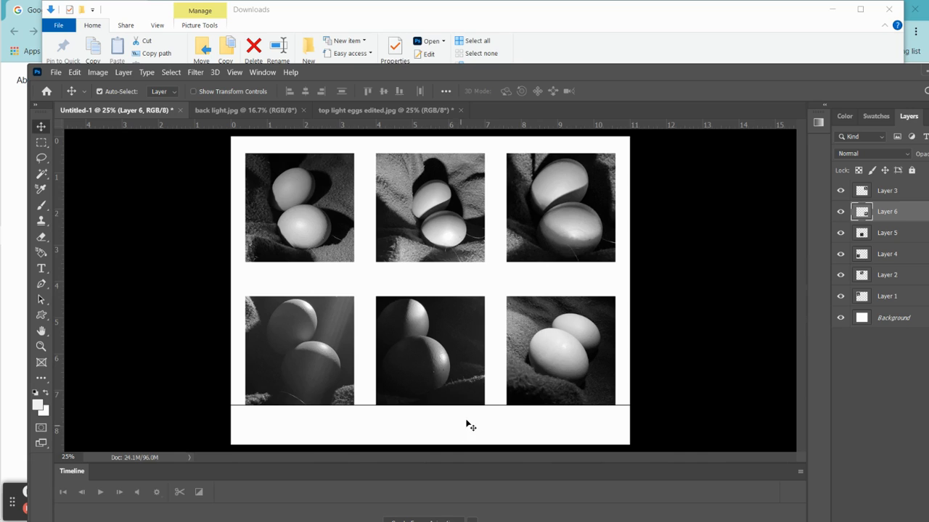
{"action": "left_click_drag", "start_coordinate": [498, 406], "coordinate": [512, 472]}
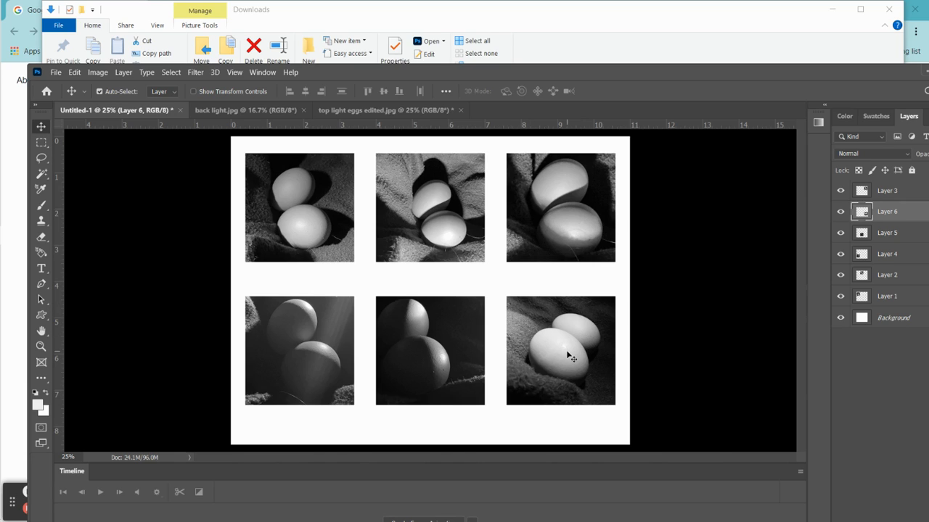
- Move the three bottom-row photos up about 0.33 in, keeping them level and in their columns
{"action": "left_click_drag", "start_coordinate": [567, 351], "coordinate": [569, 341]}
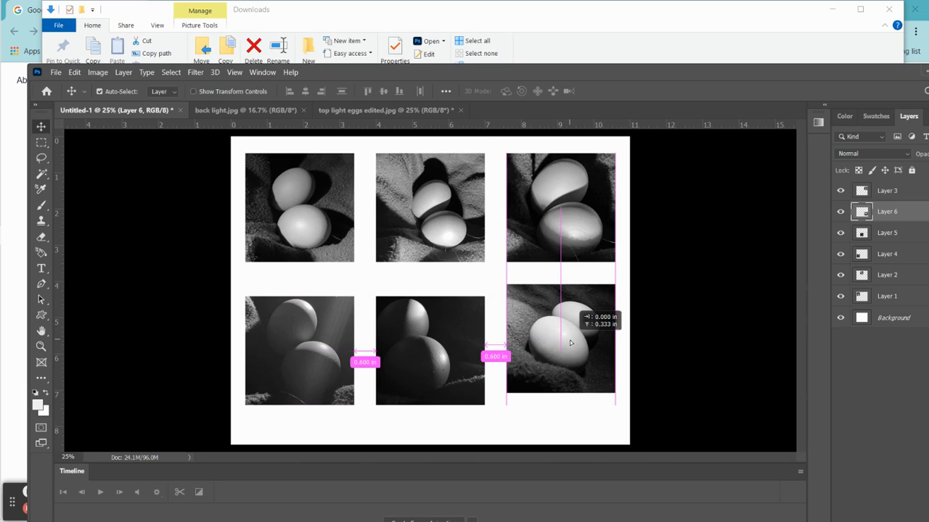
{"action": "left_click_drag", "start_coordinate": [570, 342], "coordinate": [570, 342]}
{"action": "left_click", "coordinate": [454, 360]}
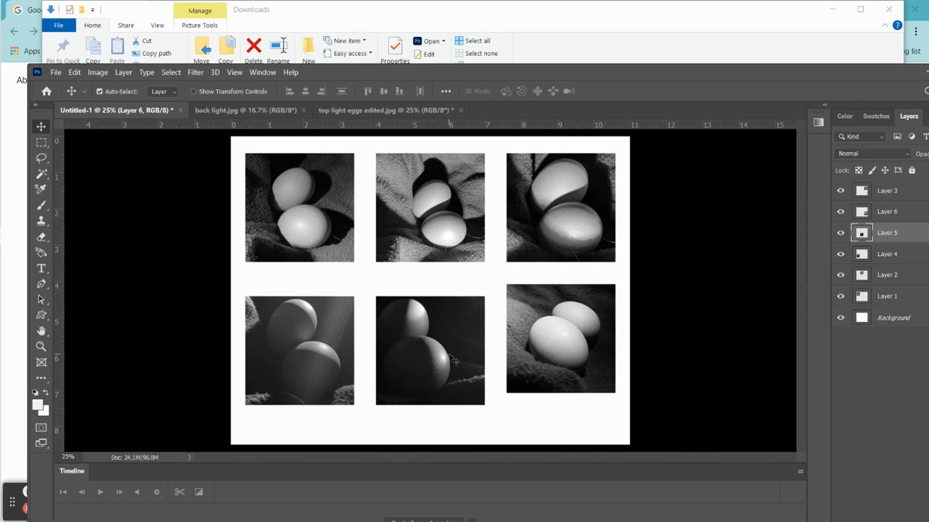
{"action": "left_click_drag", "start_coordinate": [454, 360], "coordinate": [451, 349]}
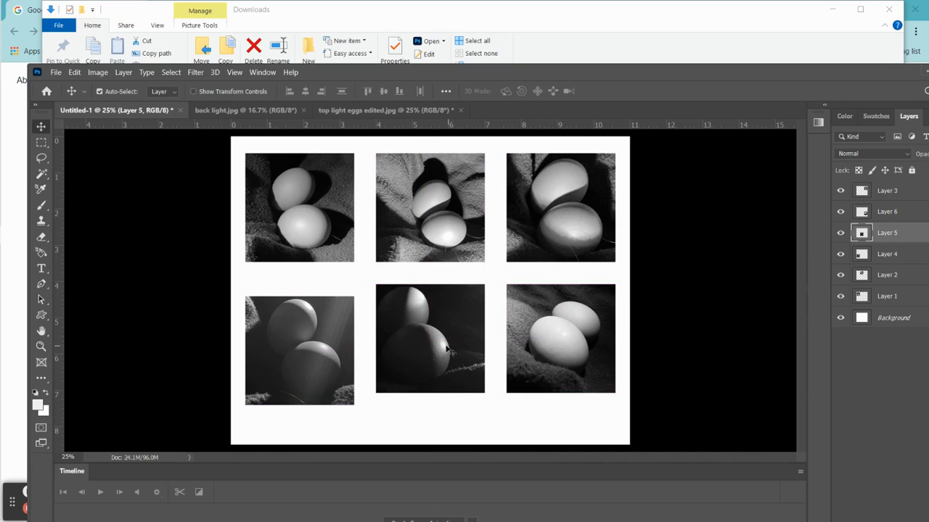
{"action": "left_click_drag", "start_coordinate": [317, 366], "coordinate": [318, 350]}
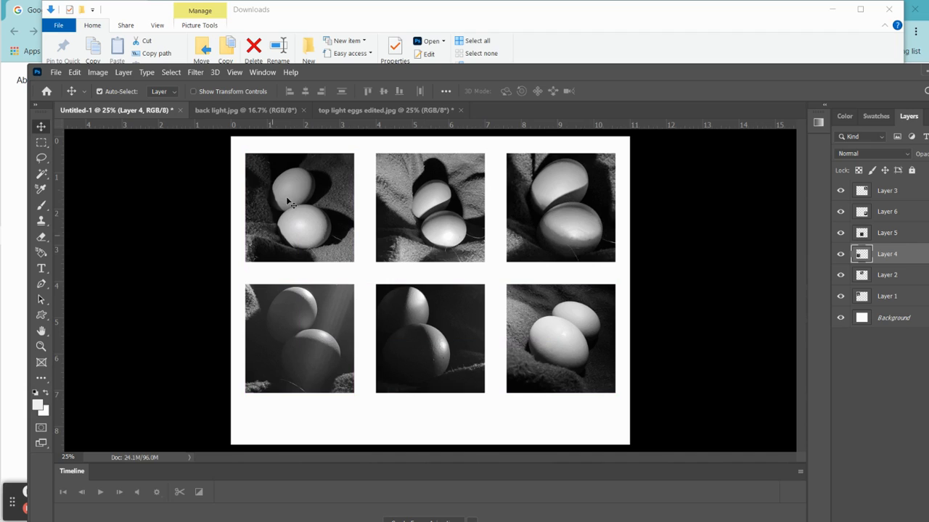
- Move the three top-row photos down slightly, keeping them level, to narrow the gap between the rows
{"action": "left_click", "coordinate": [300, 220]}
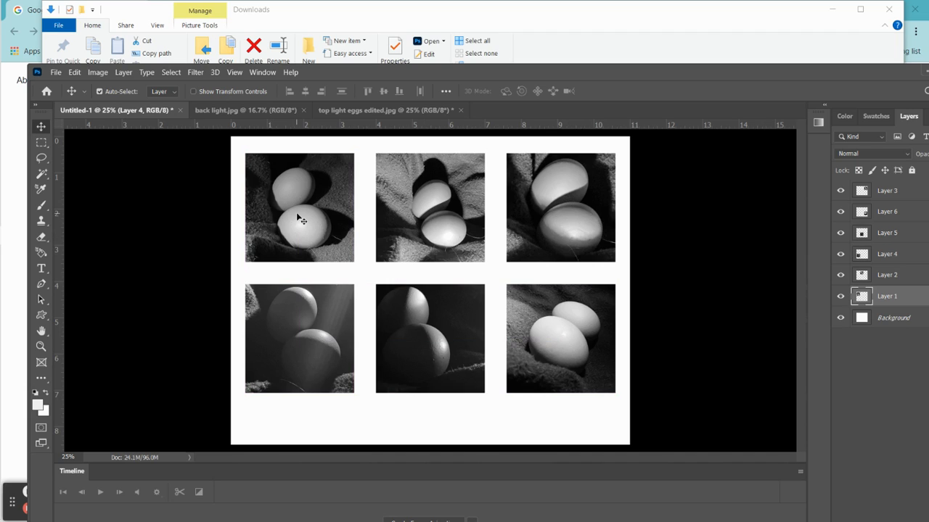
{"action": "left_click_drag", "start_coordinate": [300, 221], "coordinate": [301, 228]}
{"action": "left_click_drag", "start_coordinate": [412, 211], "coordinate": [413, 217]}
{"action": "left_click_drag", "start_coordinate": [535, 203], "coordinate": [536, 209]}
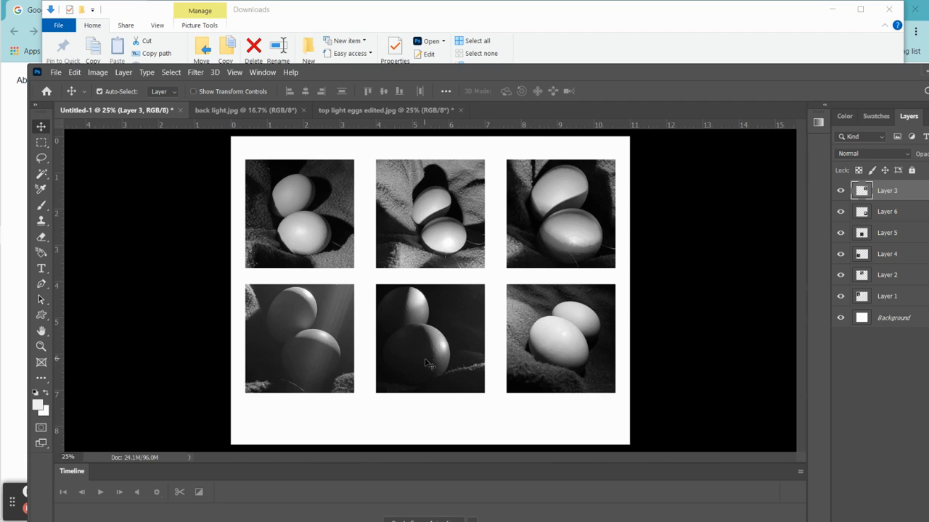
- Lower both rows of photos on the page, repositioning the middle column first and aligning the left and right columns with it
{"action": "left_click_drag", "start_coordinate": [430, 363], "coordinate": [425, 389]}
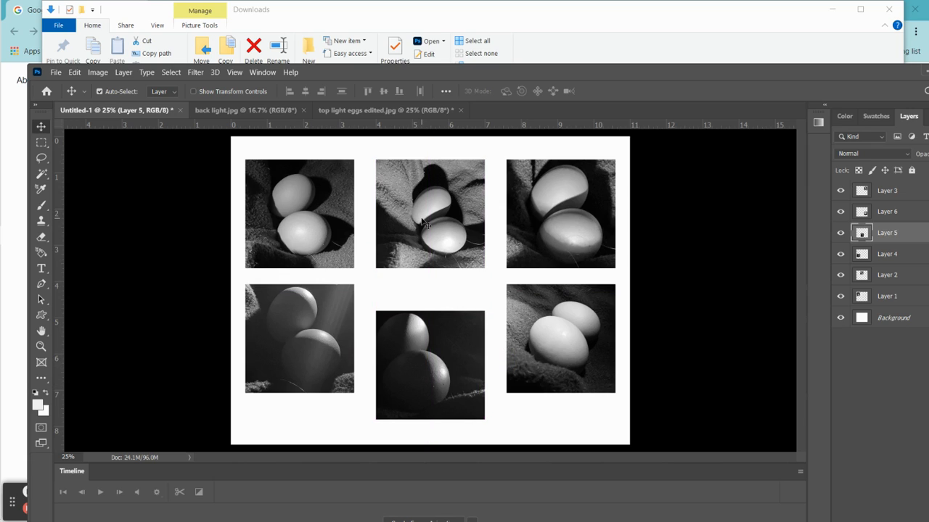
{"action": "left_click_drag", "start_coordinate": [426, 223], "coordinate": [424, 237]}
{"action": "left_click_drag", "start_coordinate": [423, 354], "coordinate": [423, 341]}
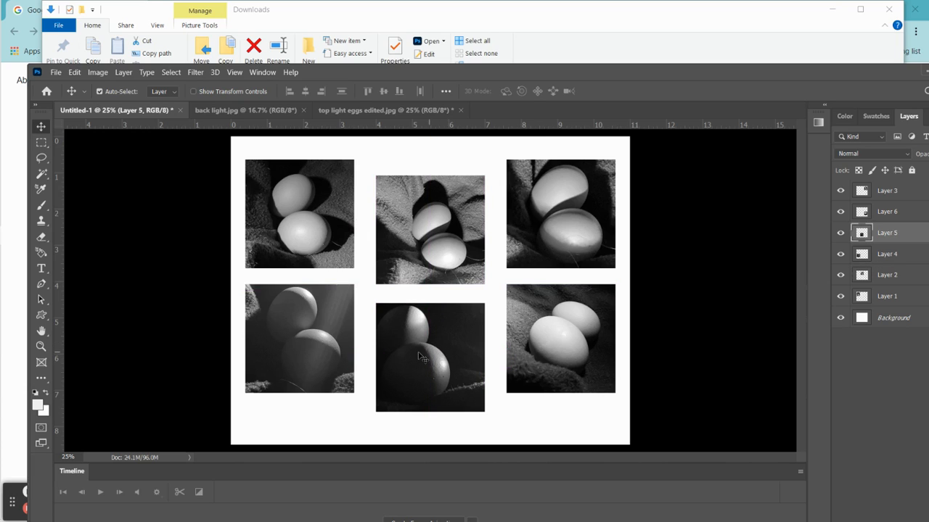
{"action": "left_click_drag", "start_coordinate": [297, 343], "coordinate": [300, 360]}
{"action": "left_click_drag", "start_coordinate": [304, 231], "coordinate": [302, 247]}
{"action": "left_click_drag", "start_coordinate": [573, 335], "coordinate": [572, 349]}
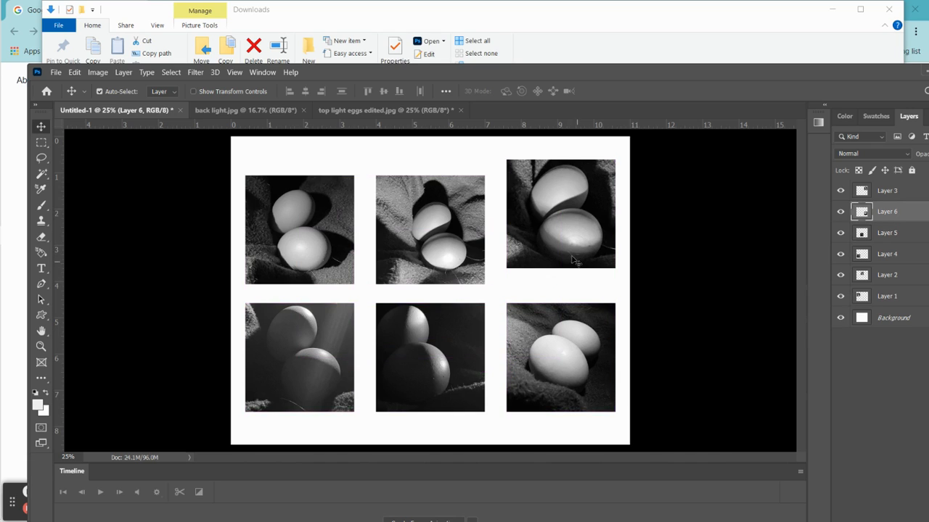
{"action": "left_click_drag", "start_coordinate": [569, 249], "coordinate": [570, 264]}
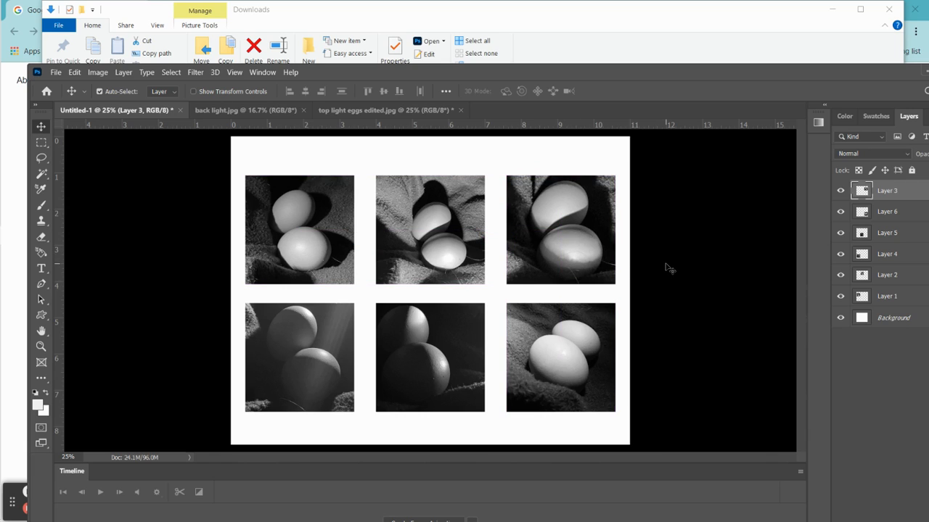
- Move the three top-row photos up about 0.2 in, keeping them level with each other
{"action": "left_click", "coordinate": [317, 246]}
{"action": "left_click_drag", "start_coordinate": [317, 246], "coordinate": [317, 239]}
{"action": "left_click_drag", "start_coordinate": [415, 252], "coordinate": [415, 244]}
{"action": "left_click", "coordinate": [570, 275]}
{"action": "left_click_drag", "start_coordinate": [569, 274], "coordinate": [569, 267]}
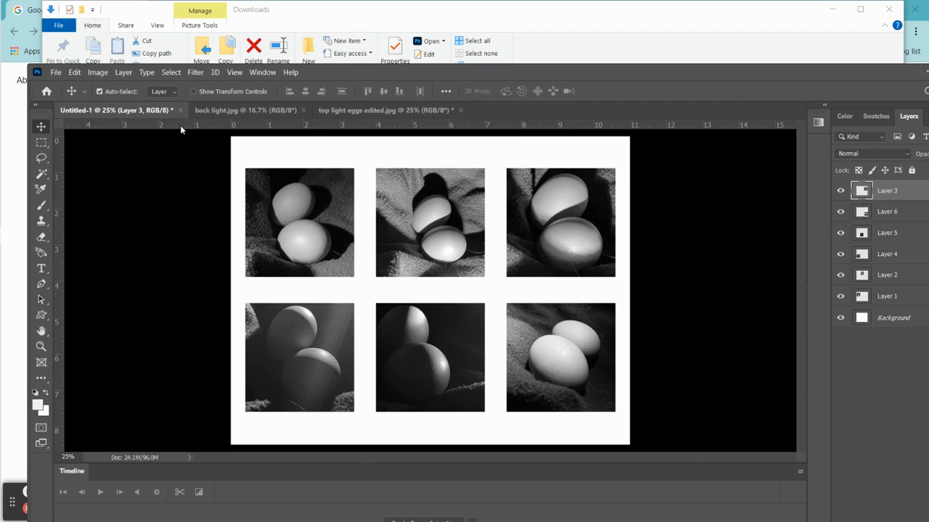
- Add horizontal guides about 1 in from the page's top and bottom edges and align the outer edges of both photo rows to them
{"action": "left_click_drag", "start_coordinate": [181, 124], "coordinate": [177, 173]}
{"action": "left_click_drag", "start_coordinate": [190, 123], "coordinate": [201, 410]}
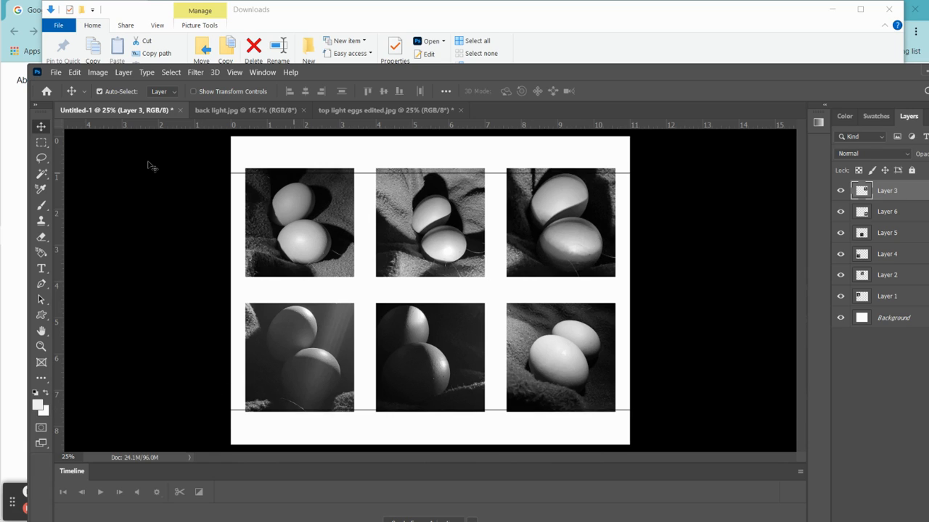
{"action": "mouse_move", "coordinate": [305, 219]}
{"action": "left_mouse_down"}
{"action": "mouse_move", "coordinate": [305, 228]}
{"action": "mouse_move", "coordinate": [305, 220]}
{"action": "left_mouse_up"}
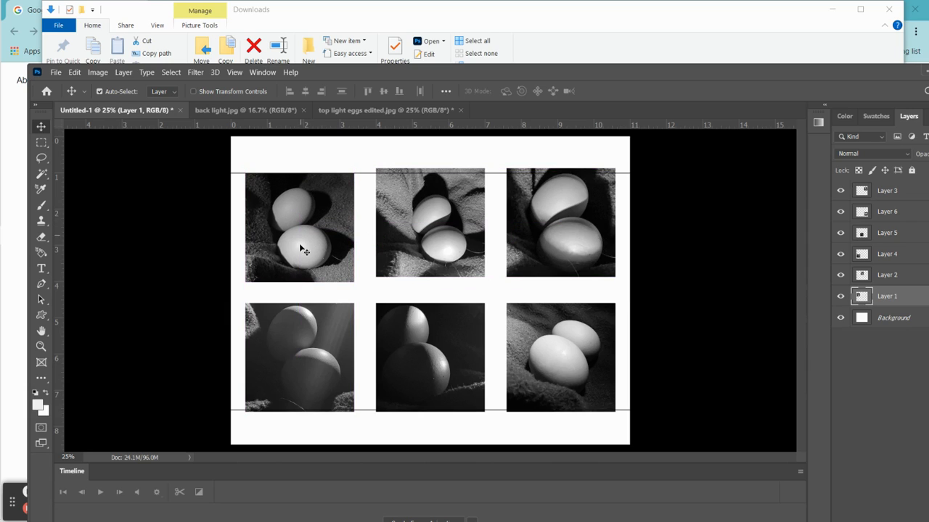
{"action": "left_click", "coordinate": [302, 315]}
{"action": "left_click_drag", "start_coordinate": [302, 314], "coordinate": [302, 312]}
{"action": "left_click_drag", "start_coordinate": [408, 222], "coordinate": [408, 227]}
{"action": "left_click_drag", "start_coordinate": [428, 363], "coordinate": [430, 357]}
{"action": "left_click_drag", "start_coordinate": [555, 225], "coordinate": [557, 229]}
{"action": "left_click_drag", "start_coordinate": [563, 347], "coordinate": [567, 346]}
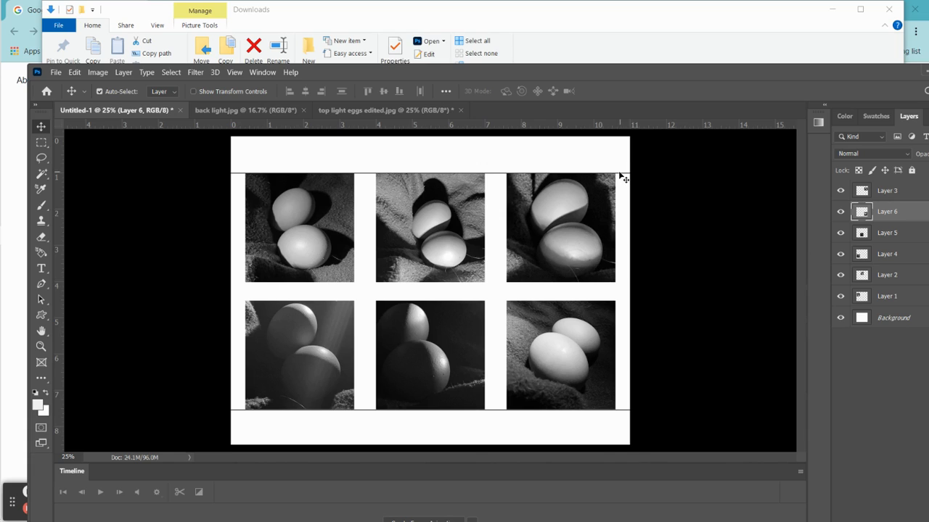
- Remove both horizontal guides and move the three top-row photos up about 0.25 in, keeping them level with each other
{"action": "left_click_drag", "start_coordinate": [619, 173], "coordinate": [644, 122]}
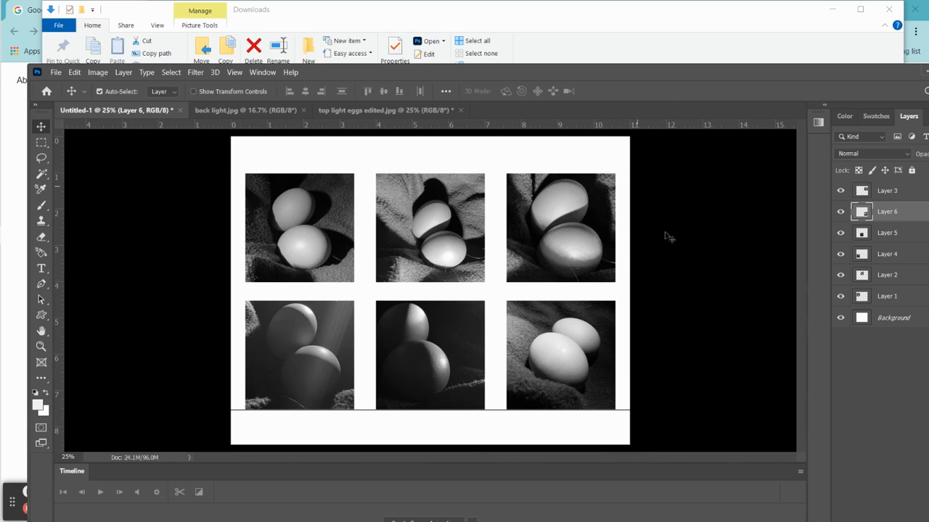
{"action": "left_click_drag", "start_coordinate": [630, 410], "coordinate": [631, 479]}
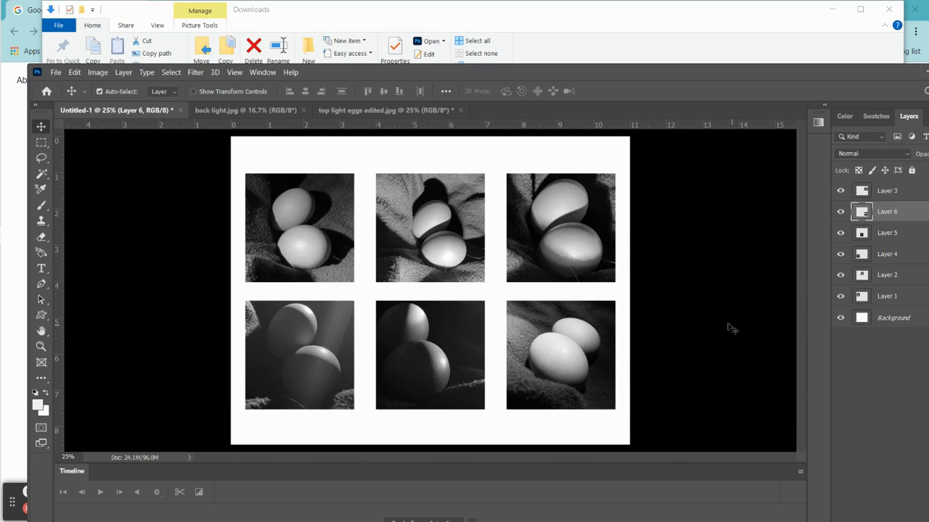
{"action": "left_click", "coordinate": [560, 247]}
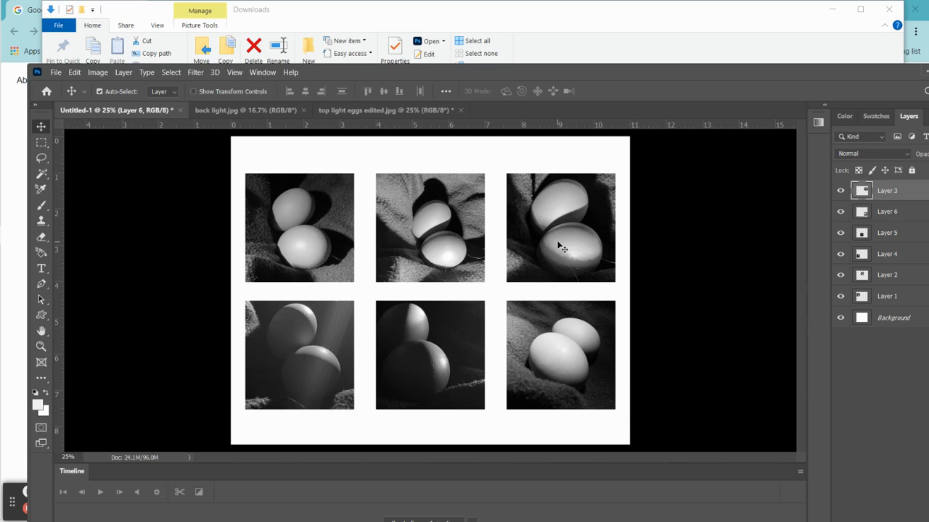
{"action": "left_click_drag", "start_coordinate": [560, 245], "coordinate": [560, 237]}
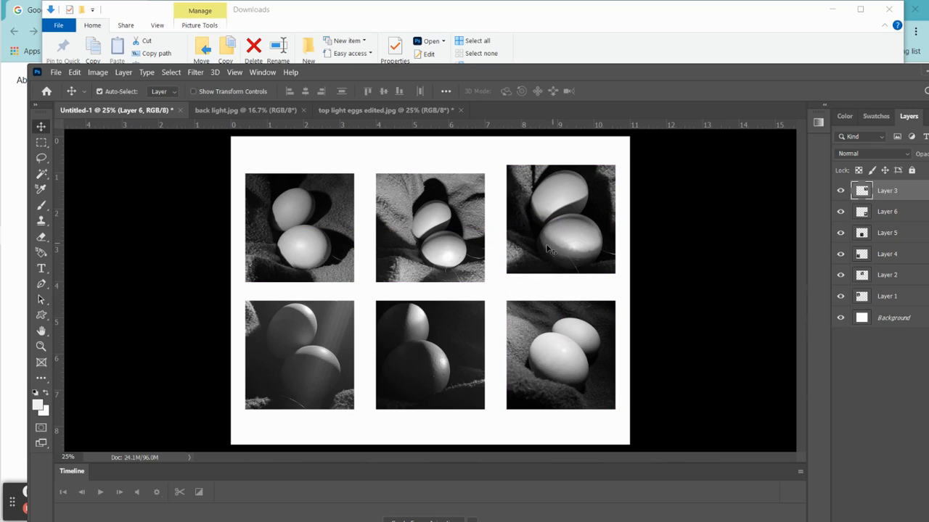
{"action": "left_click_drag", "start_coordinate": [450, 250], "coordinate": [444, 242]}
{"action": "left_click_drag", "start_coordinate": [314, 258], "coordinate": [314, 248]}
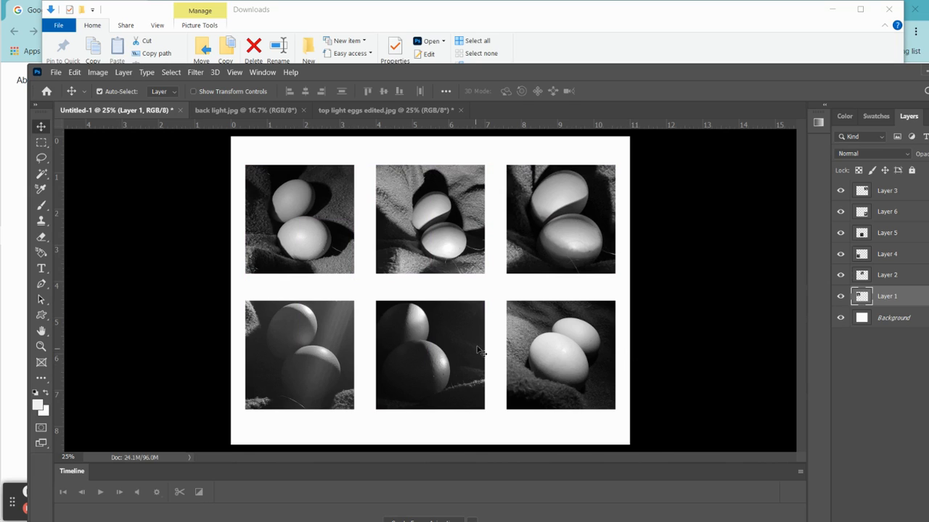
- Move the three bottom-row photos up about 0.25 in, keeping their edges aligned with each other
{"action": "left_click_drag", "start_coordinate": [543, 357], "coordinate": [543, 352]}
{"action": "left_click_drag", "start_coordinate": [435, 364], "coordinate": [436, 354]}
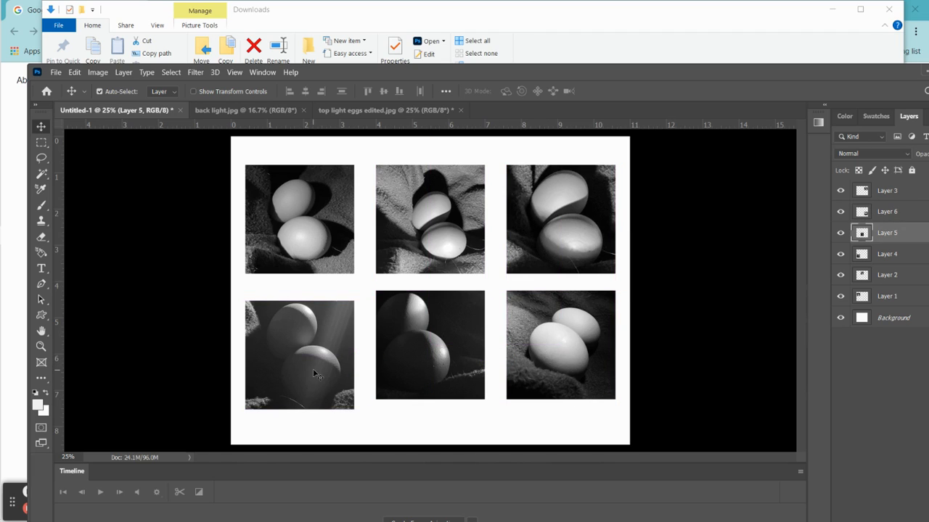
{"action": "left_click_drag", "start_coordinate": [323, 363], "coordinate": [322, 354]}
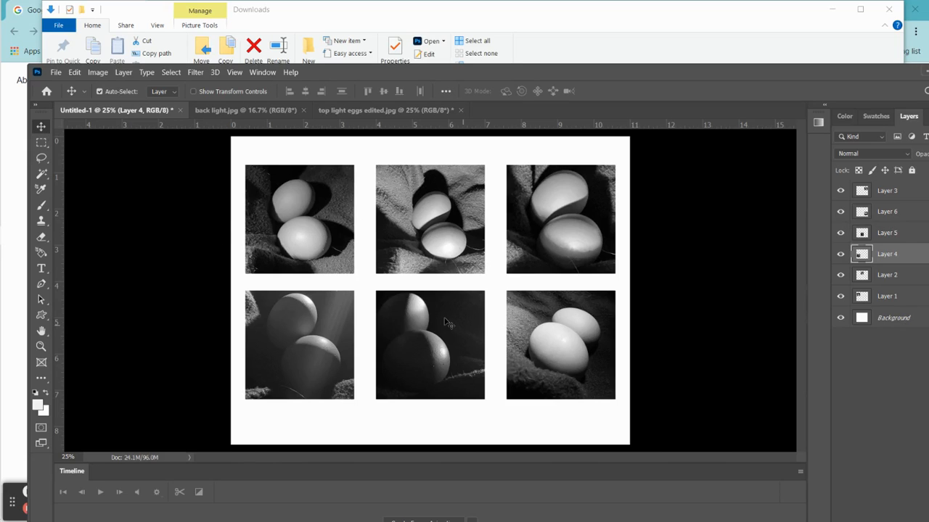
- Save the document in Photoshop format with layers as "Egg photo collage" in the Downloads folder
{"action": "left_click", "coordinate": [56, 73]}
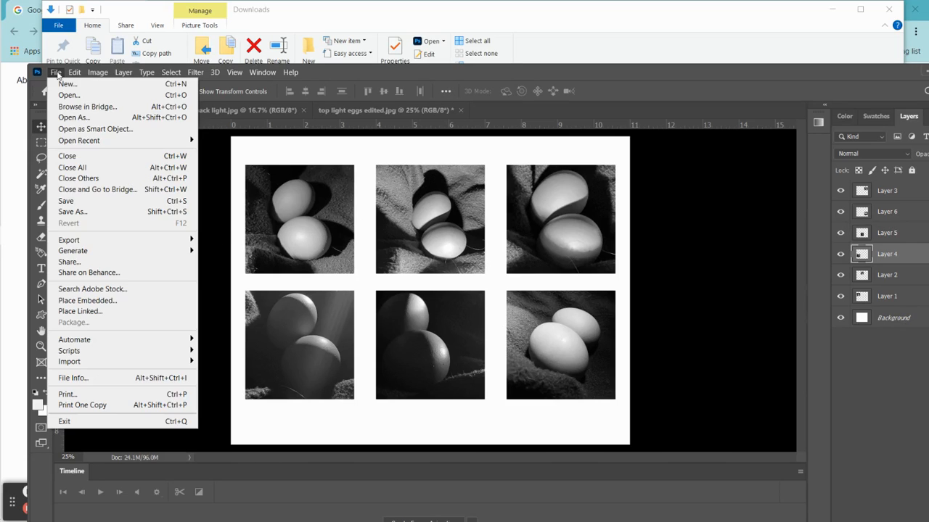
{"action": "left_click", "coordinate": [90, 213]}
{"action": "left_click", "coordinate": [522, 352]}
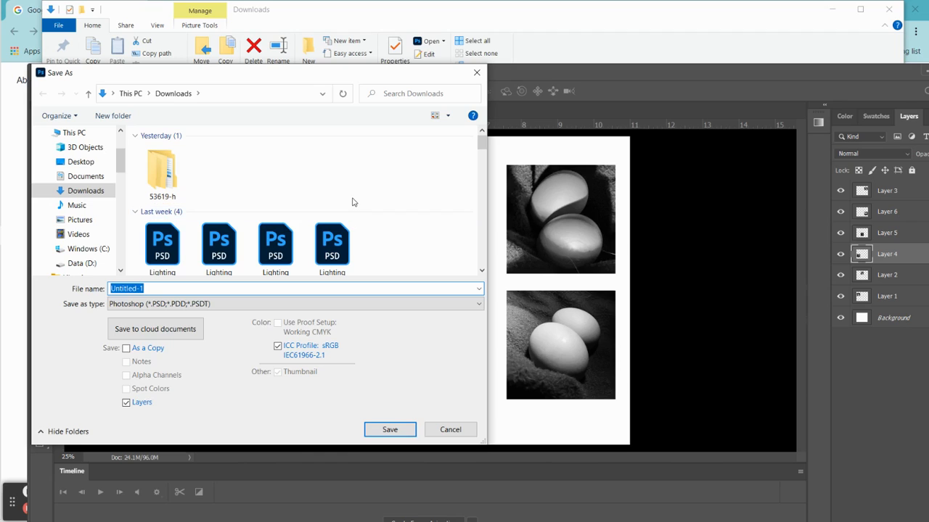
{"action": "type", "text": "Egg "}
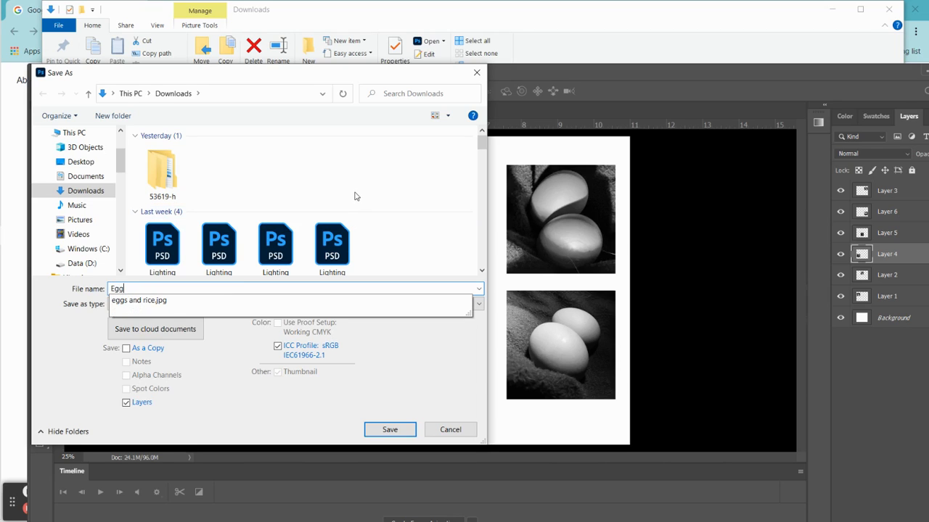
{"action": "type", "text": "photo "}
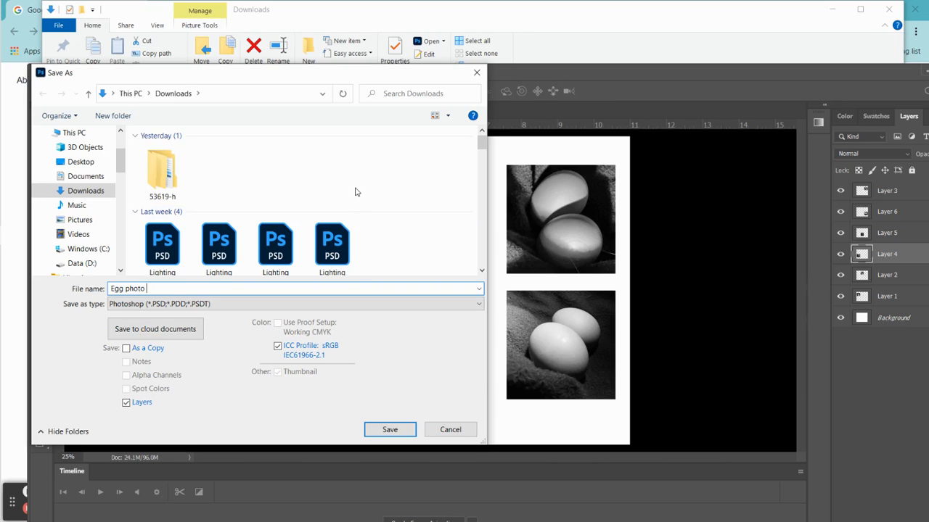
{"action": "type", "text": "collage"}
{"action": "left_click", "coordinate": [404, 431]}
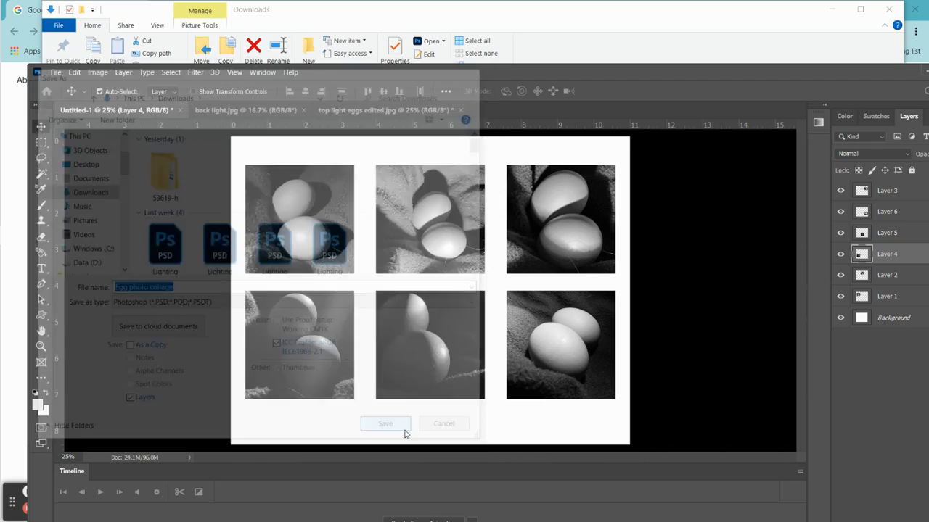
{"action": "left_click", "coordinate": [595, 139]}
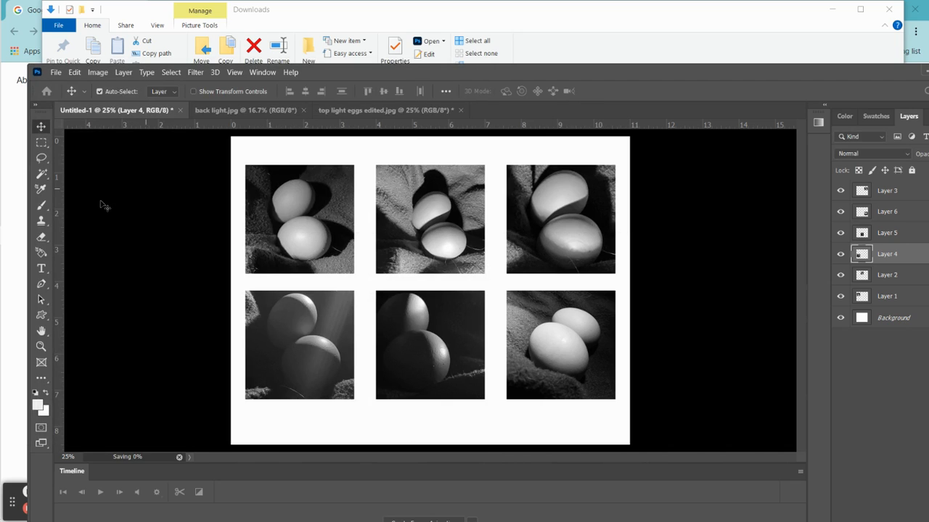
- Export the collage as a 3300 × 2550 px JPG at 100% quality, named "Egg photo collage", to the Downloads folder
{"action": "left_click", "coordinate": [56, 73]}
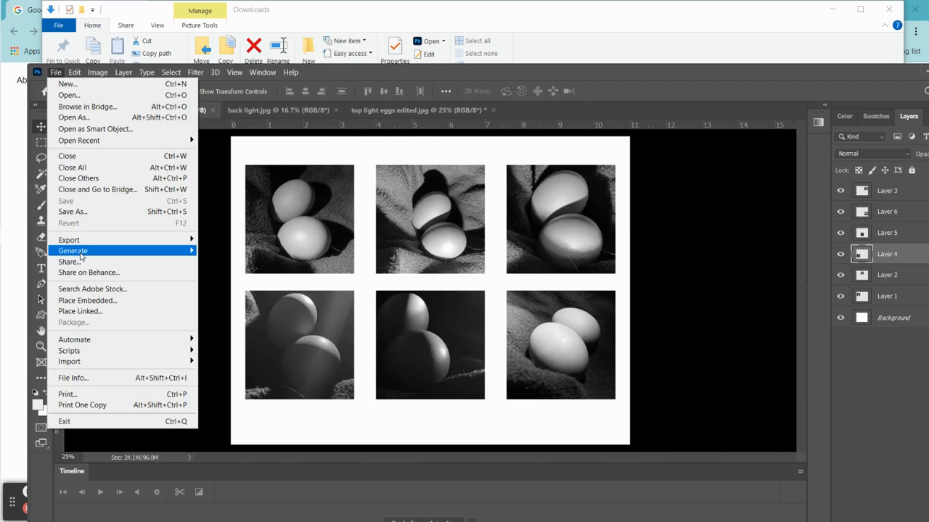
{"action": "mouse_move", "coordinate": [84, 241]}
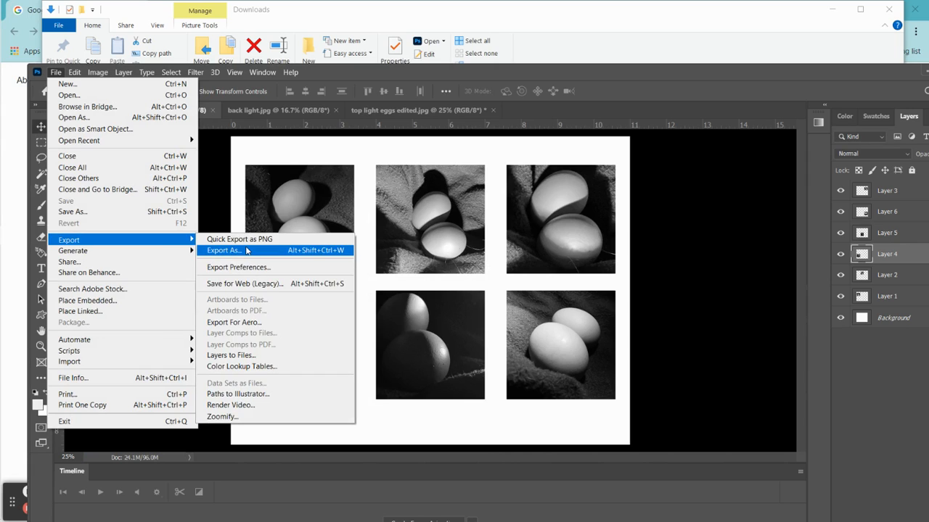
{"action": "left_click", "coordinate": [247, 250]}
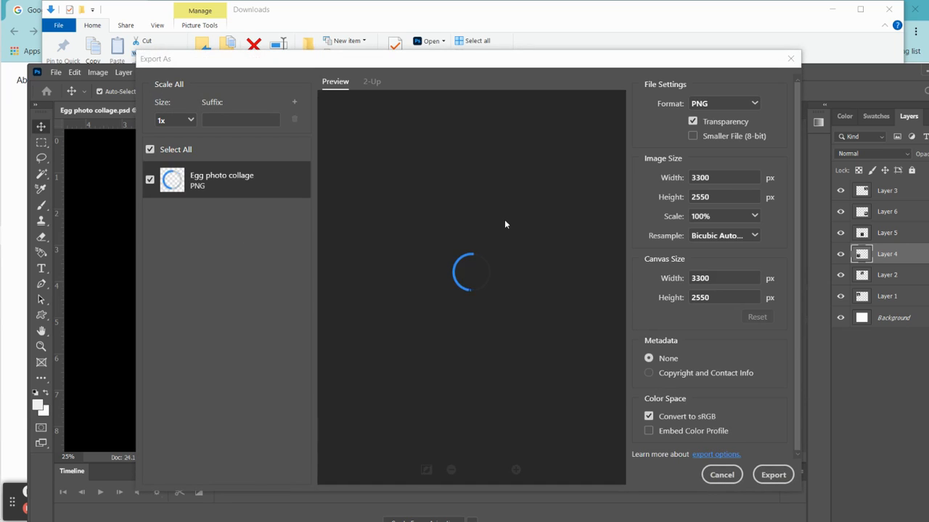
{"action": "left_click", "coordinate": [751, 105]}
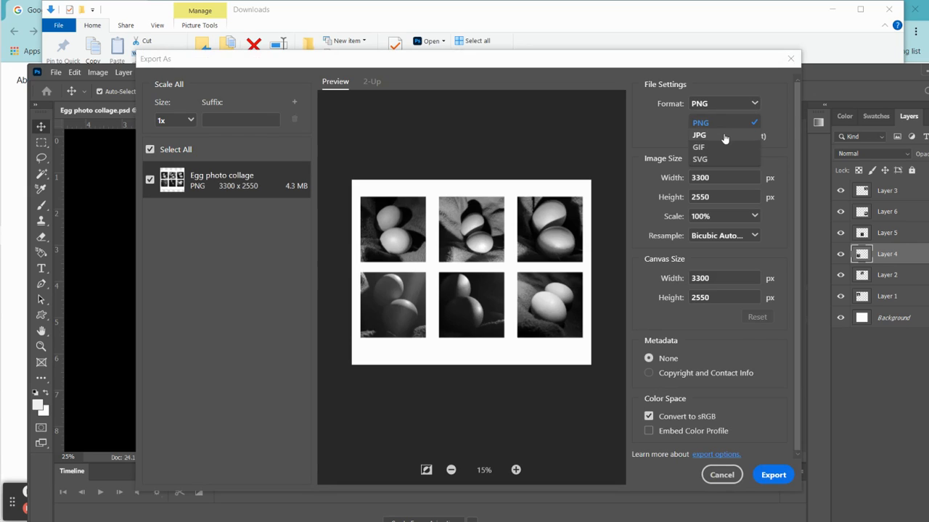
{"action": "left_click", "coordinate": [724, 134]}
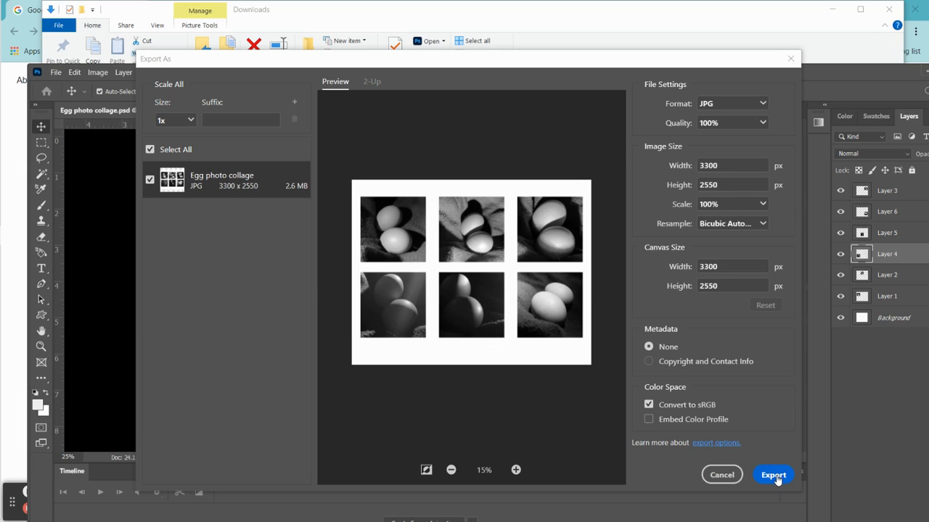
{"action": "left_click", "coordinate": [762, 123]}
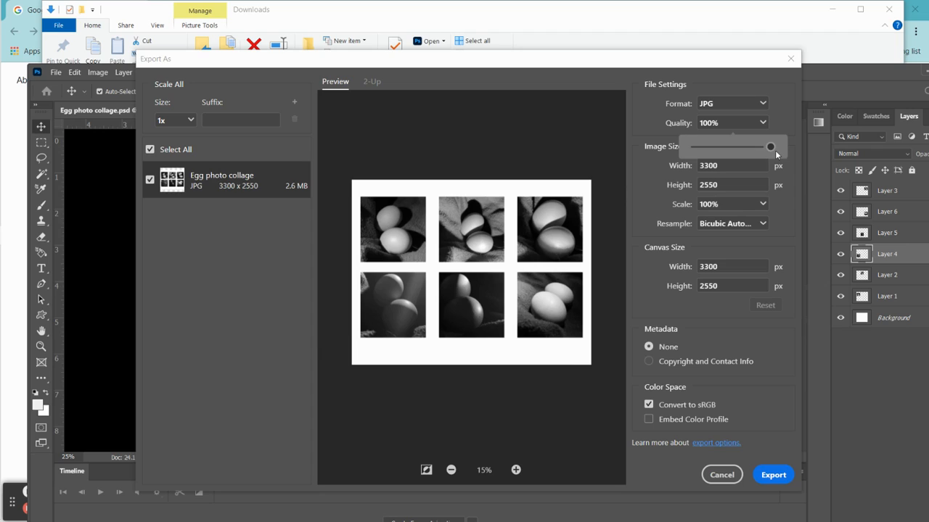
{"action": "left_click", "coordinate": [779, 474]}
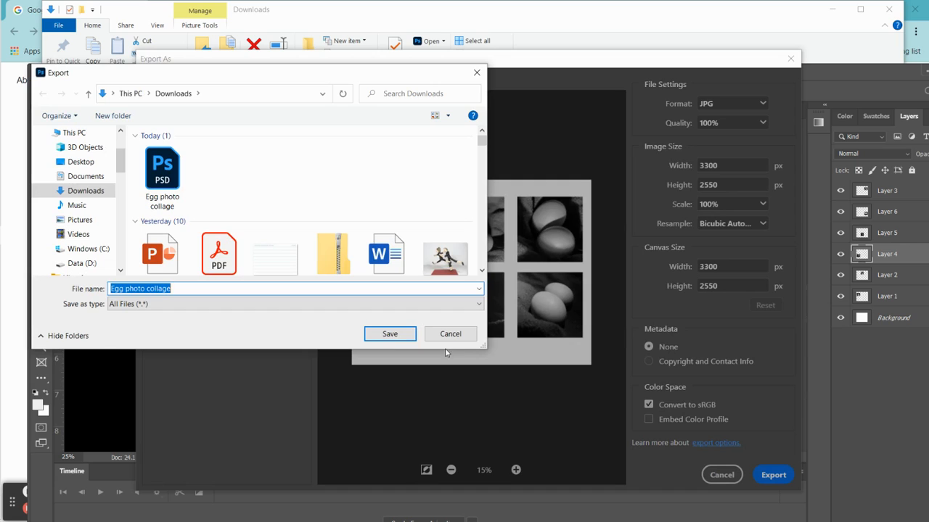
{"action": "left_click", "coordinate": [371, 337]}
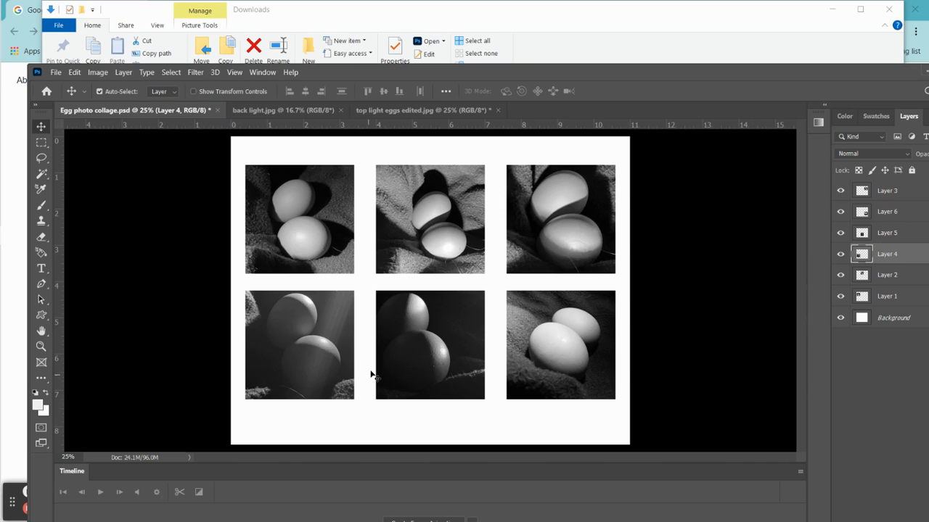
{"action": "mouse_move", "coordinate": [4, 266]}
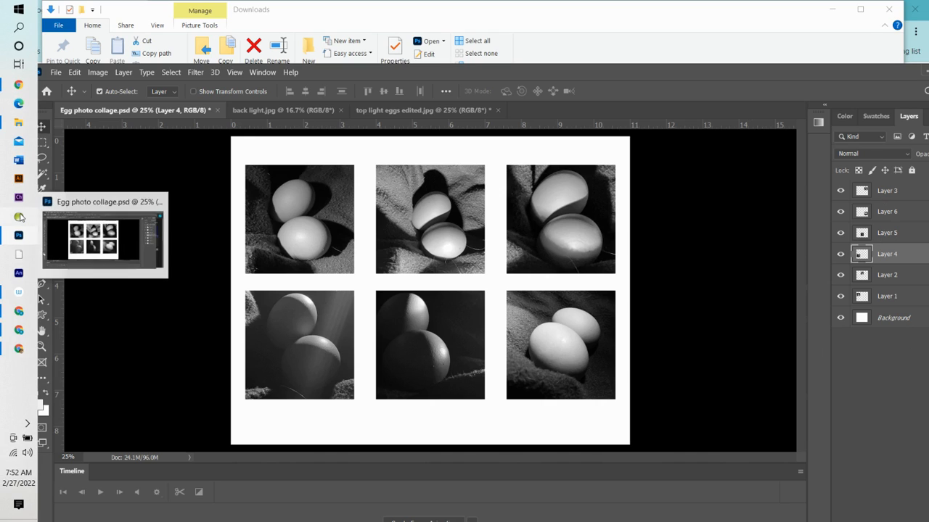